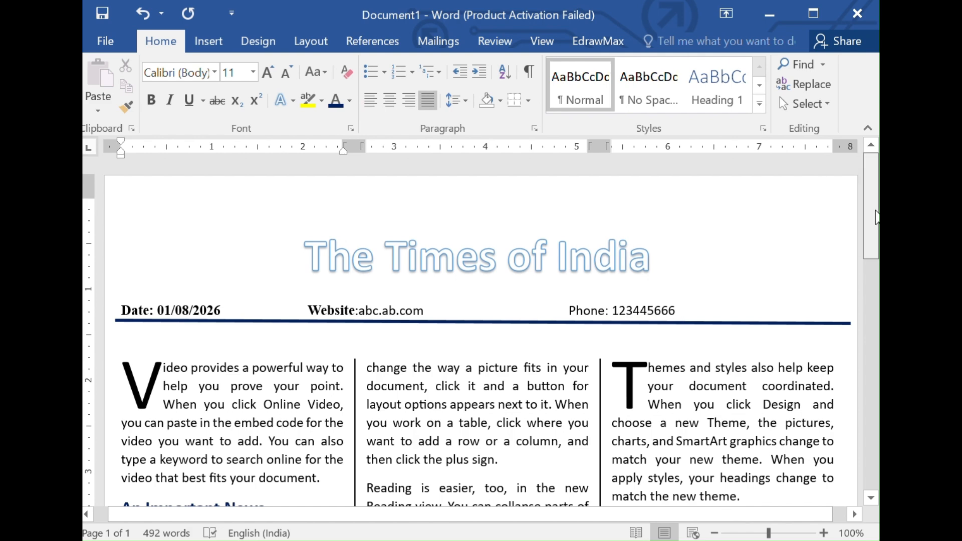
- Look over the sample newspaper page and minimize it to bring up the blank document
{"action": "mouse_move", "coordinate": [875, 217]}
{"action": "left_mouse_down"}
{"action": "mouse_move", "coordinate": [876, 366]}
{"action": "mouse_move", "coordinate": [873, 210]}
{"action": "mouse_move", "coordinate": [873, 222]}
{"action": "left_mouse_up"}
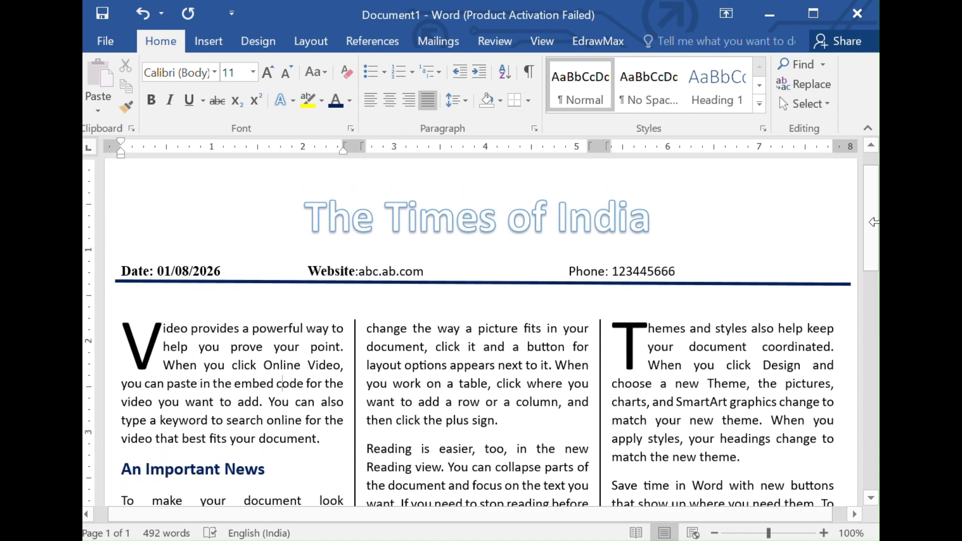
{"action": "left_click", "coordinate": [778, 14]}
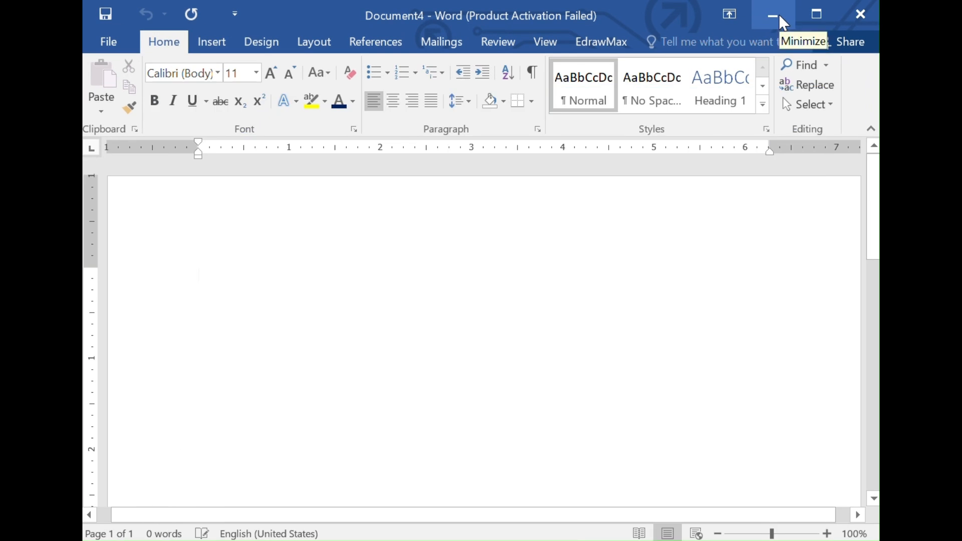
- Shrink the blank page's top, left, right and bottom margins to narrow strips and align the left indent markers
{"action": "left_click_drag", "start_coordinate": [91, 266], "coordinate": [93, 188]}
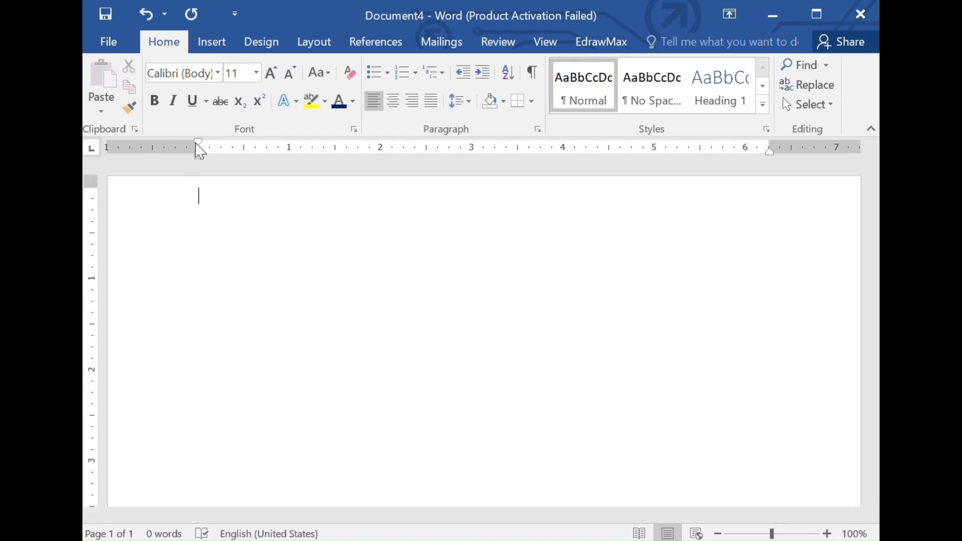
{"action": "mouse_move", "coordinate": [196, 147]}
{"action": "left_mouse_down"}
{"action": "mouse_move", "coordinate": [176, 149]}
{"action": "mouse_move", "coordinate": [212, 157]}
{"action": "mouse_move", "coordinate": [125, 150]}
{"action": "left_mouse_up"}
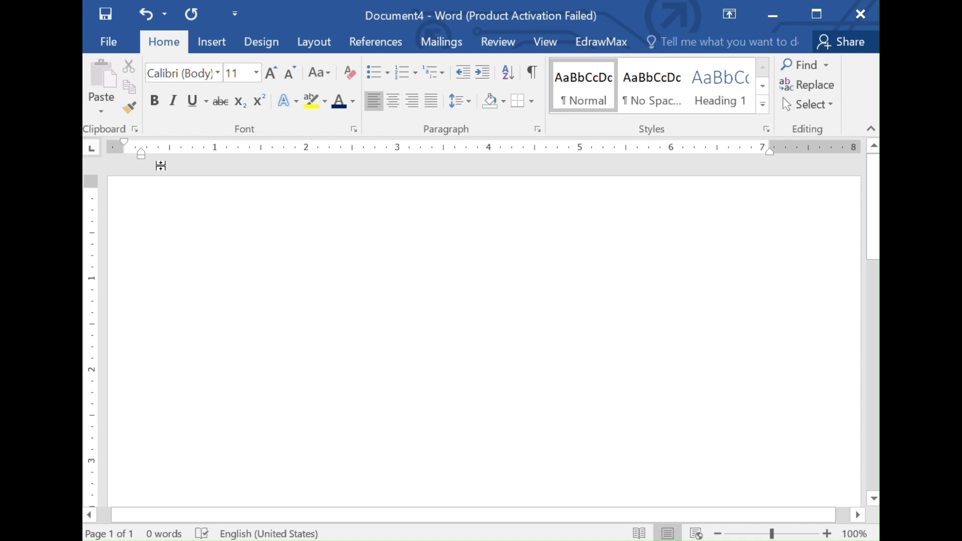
{"action": "mouse_move", "coordinate": [143, 155]}
{"action": "left_mouse_down"}
{"action": "mouse_move", "coordinate": [116, 156]}
{"action": "mouse_move", "coordinate": [145, 147]}
{"action": "mouse_move", "coordinate": [130, 156]}
{"action": "left_mouse_up"}
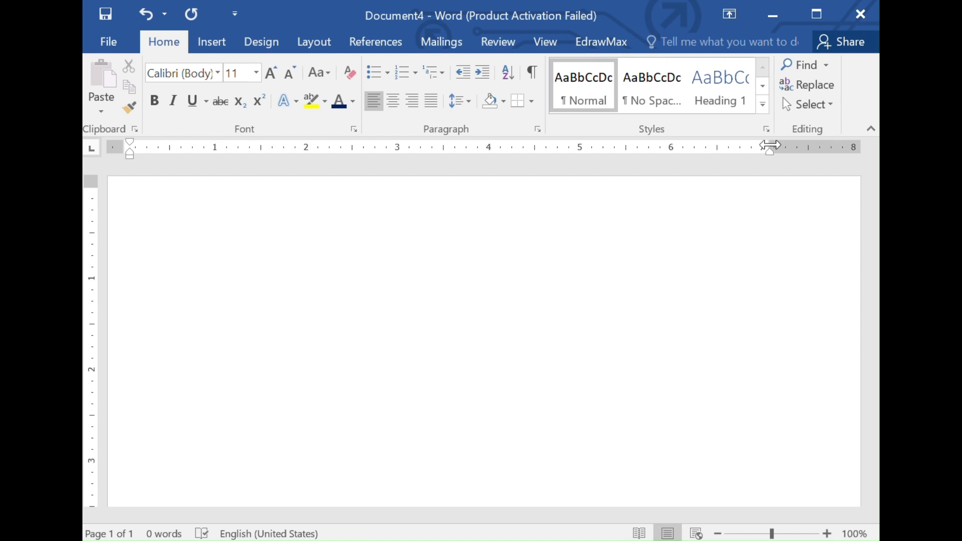
{"action": "left_click_drag", "start_coordinate": [770, 146], "coordinate": [842, 146]}
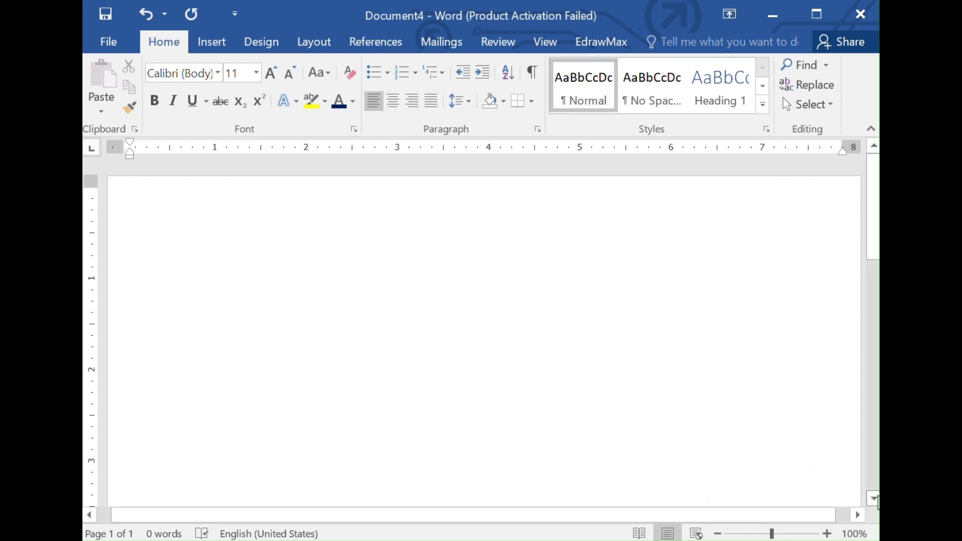
{"action": "left_click_drag", "start_coordinate": [874, 499], "coordinate": [874, 499]}
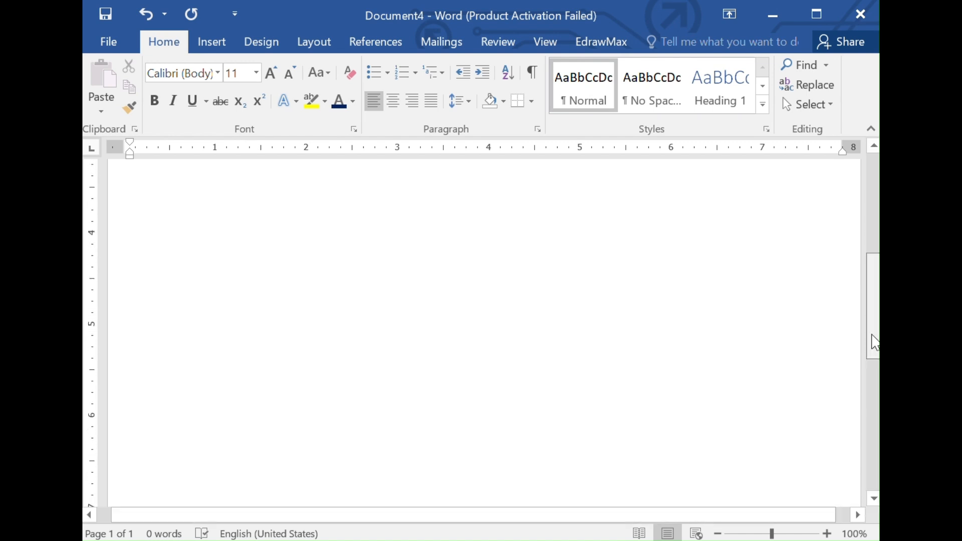
{"action": "left_click_drag", "start_coordinate": [872, 344], "coordinate": [874, 478]}
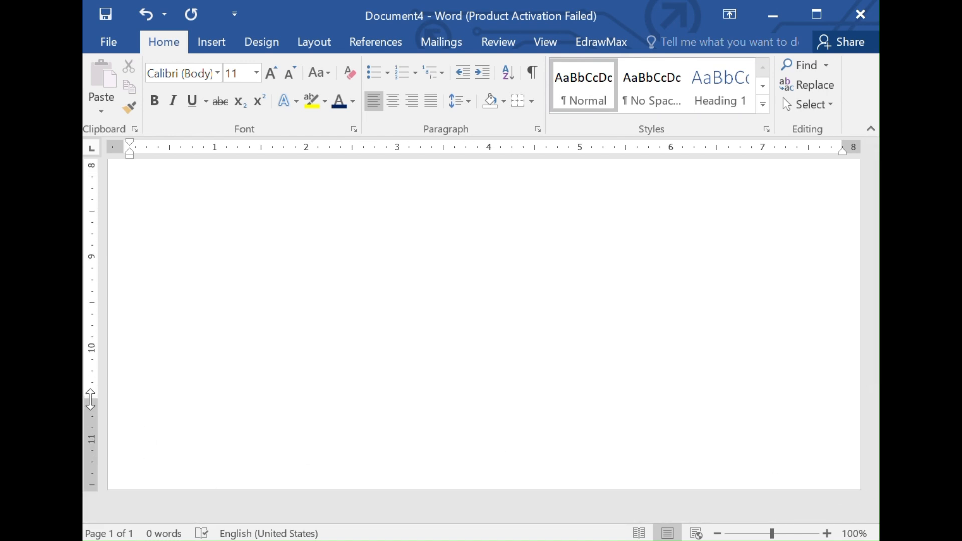
{"action": "left_click_drag", "start_coordinate": [93, 416], "coordinate": [95, 467]}
{"action": "scroll", "coordinate": [296, 304], "scroll_direction": "up", "scroll_amount": 15}
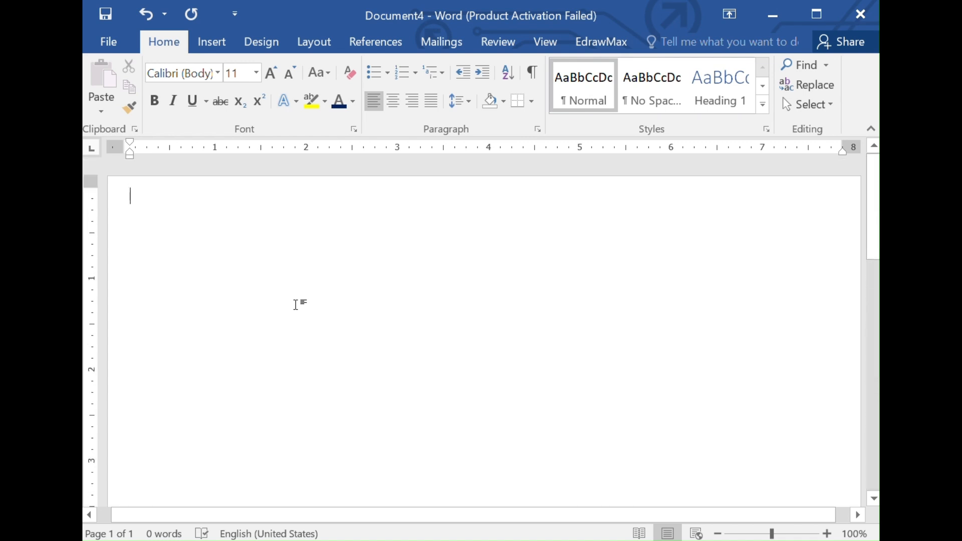
- Leave three blank lines at the top of the page and generate ten paragraphs of sample text with =RAND(10)
{"action": "key", "text": "Return"}
{"action": "key", "text": "Return"}
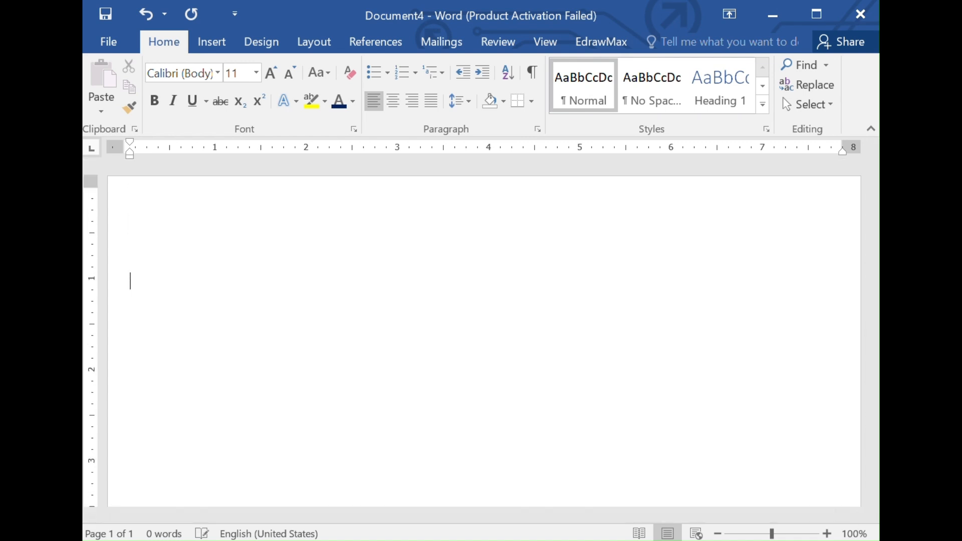
{"action": "key", "text": "alt+shift"}
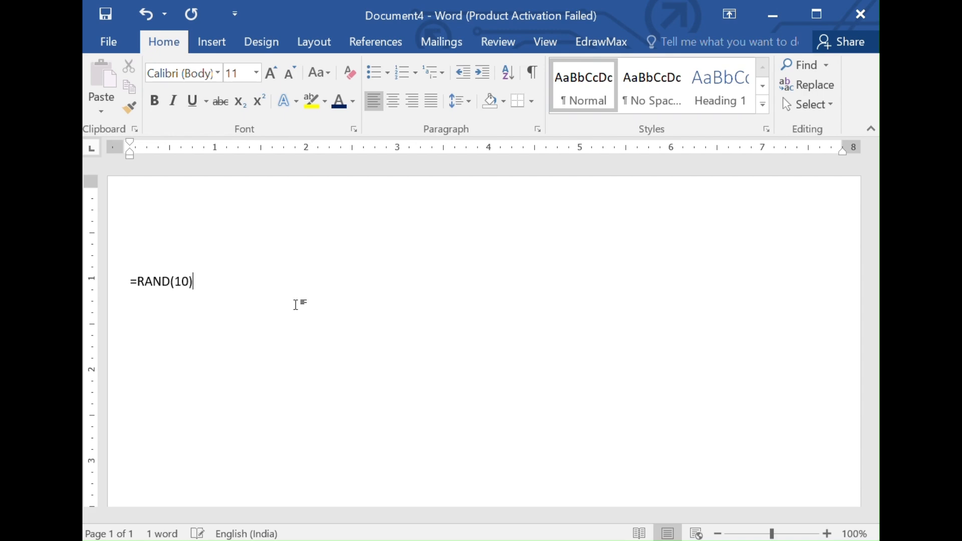
{"action": "key", "text": "Return"}
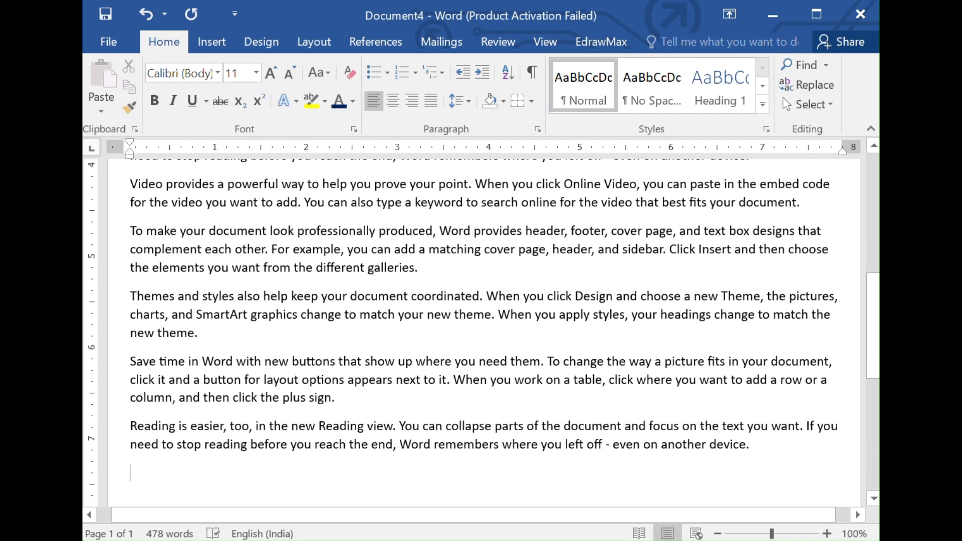
- Justify all the text in the document
{"action": "key", "text": "ctrl+a"}
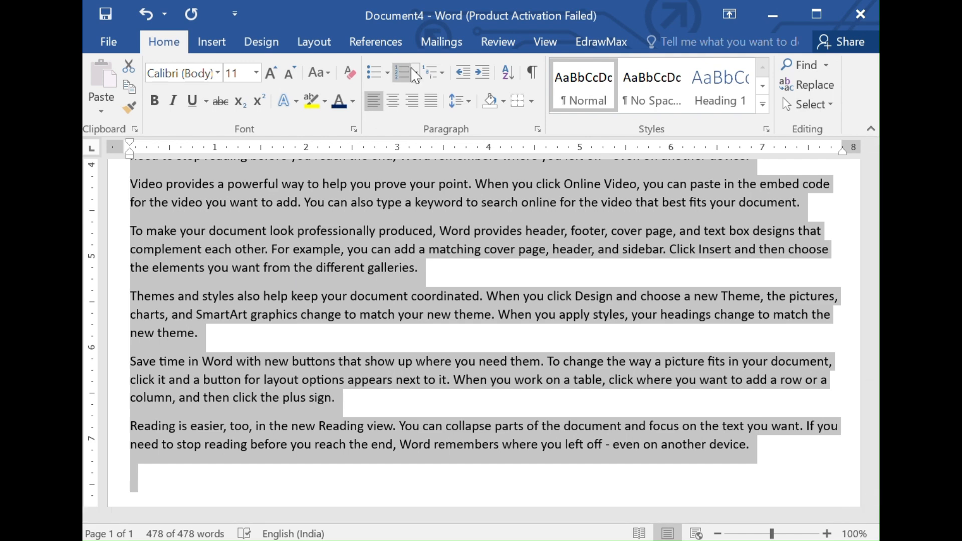
{"action": "left_click", "coordinate": [429, 105]}
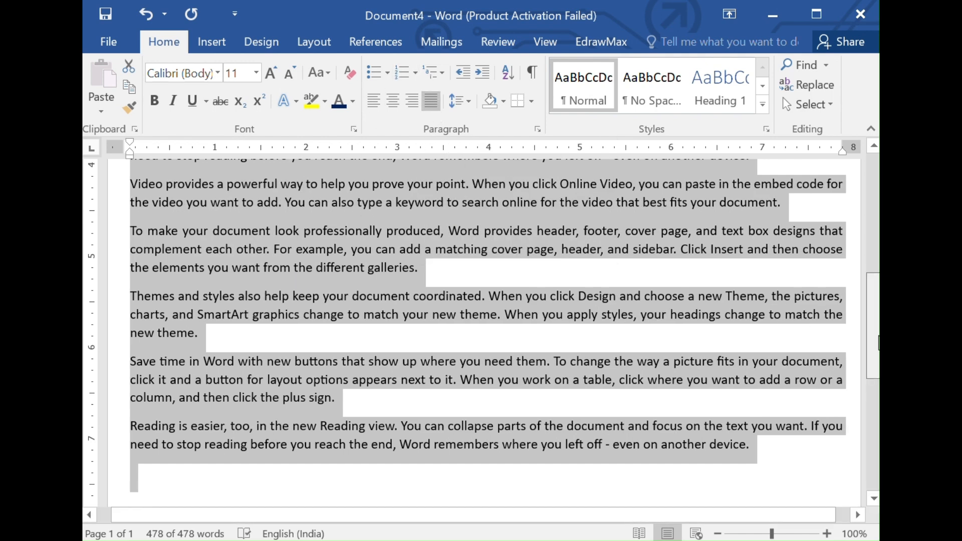
{"action": "left_click_drag", "start_coordinate": [872, 341], "coordinate": [869, 194]}
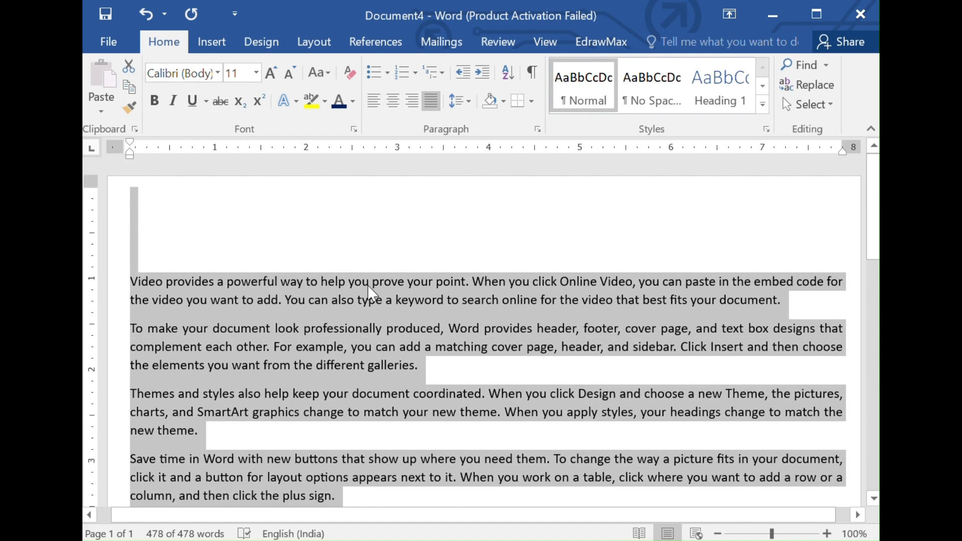
{"action": "left_click", "coordinate": [370, 299]}
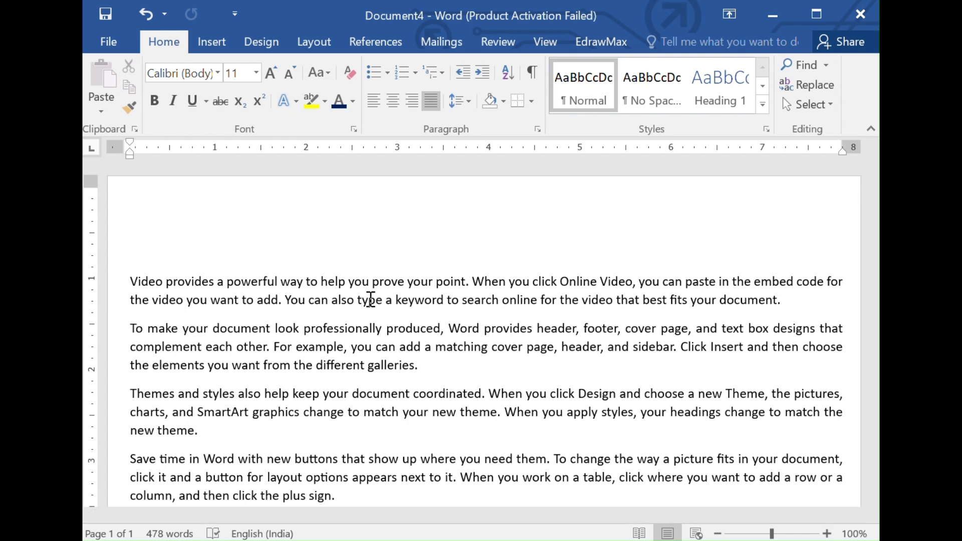
- Lay out all the sample paragraphs, without the blank lines above, in three equal columns with a line between
{"action": "left_click", "coordinate": [129, 279]}
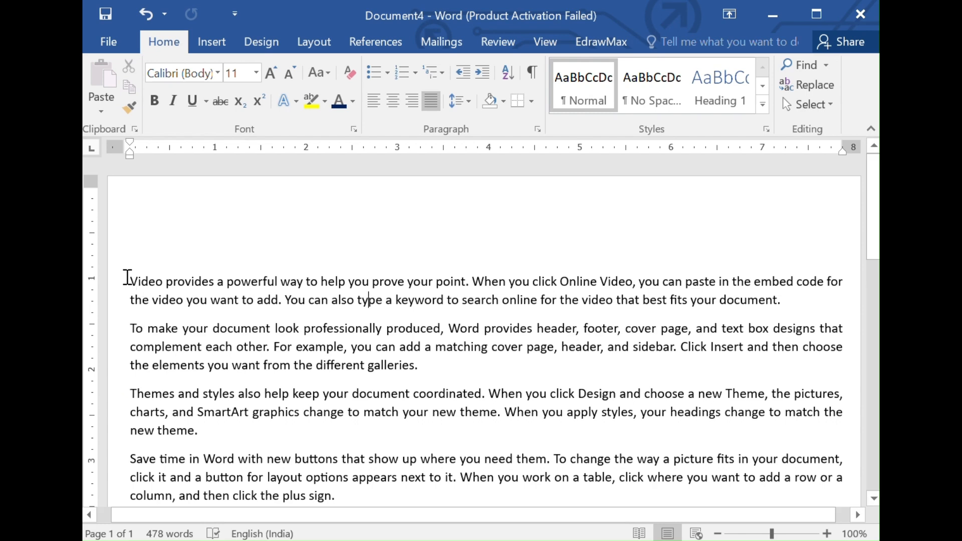
{"action": "left_click_drag", "start_coordinate": [128, 277], "coordinate": [751, 234]}
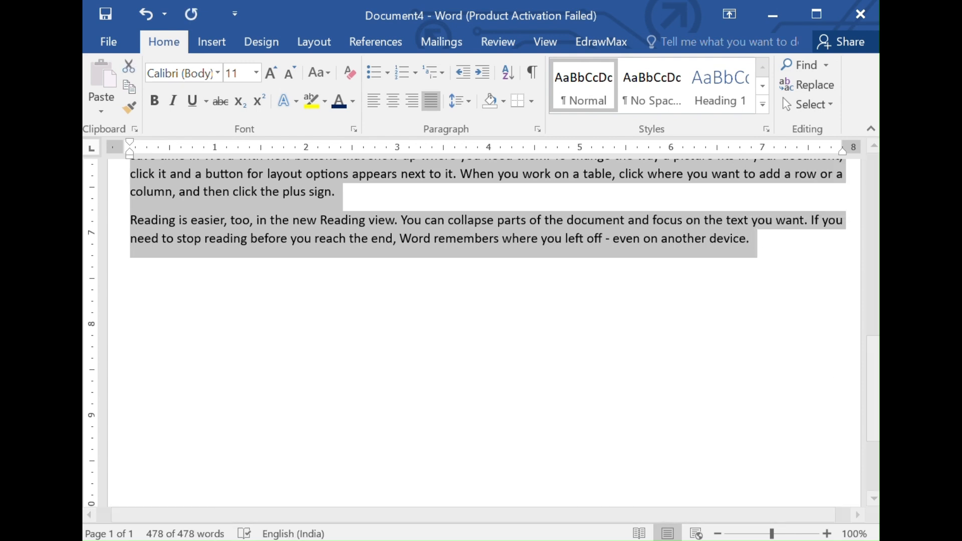
{"action": "left_click_drag", "start_coordinate": [873, 386], "coordinate": [873, 206]}
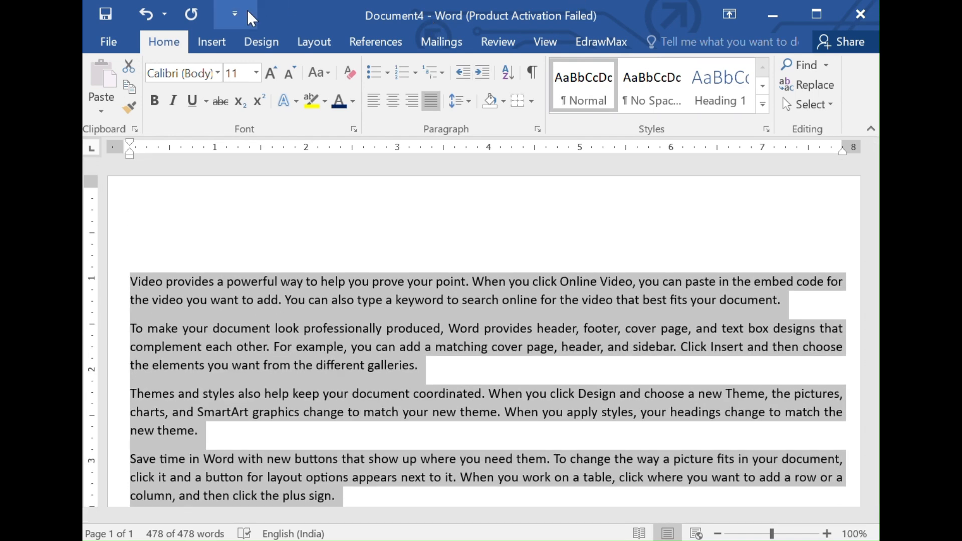
{"action": "left_click", "coordinate": [322, 50]}
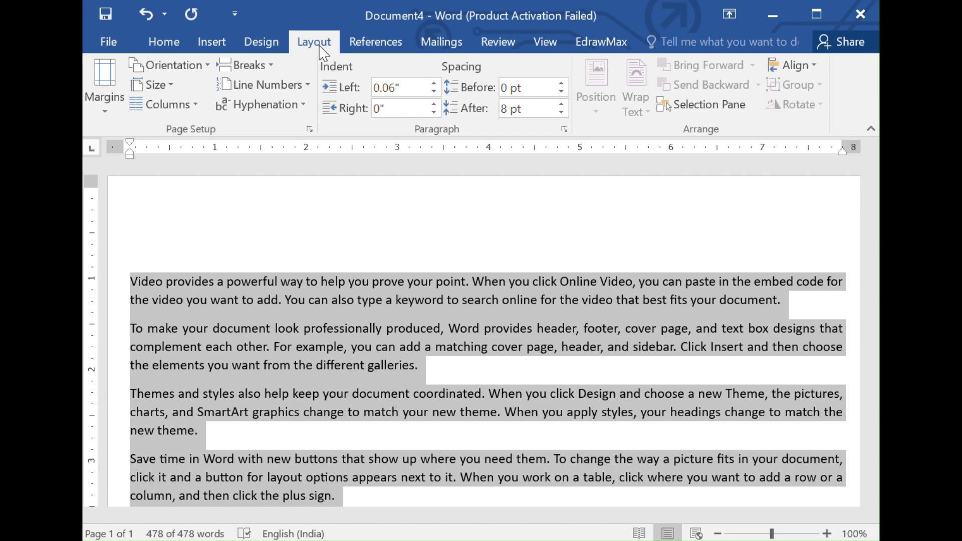
{"action": "left_click", "coordinate": [197, 103]}
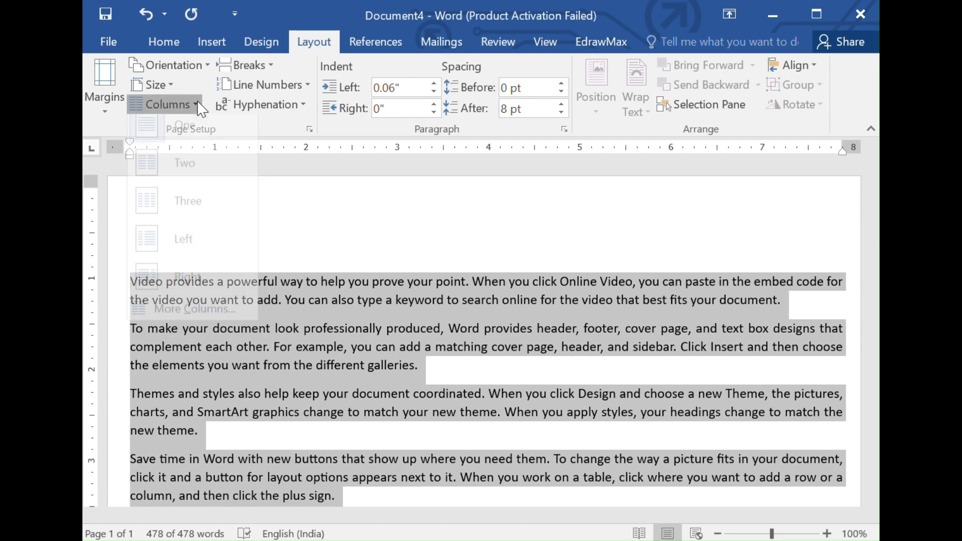
{"action": "left_click", "coordinate": [230, 327]}
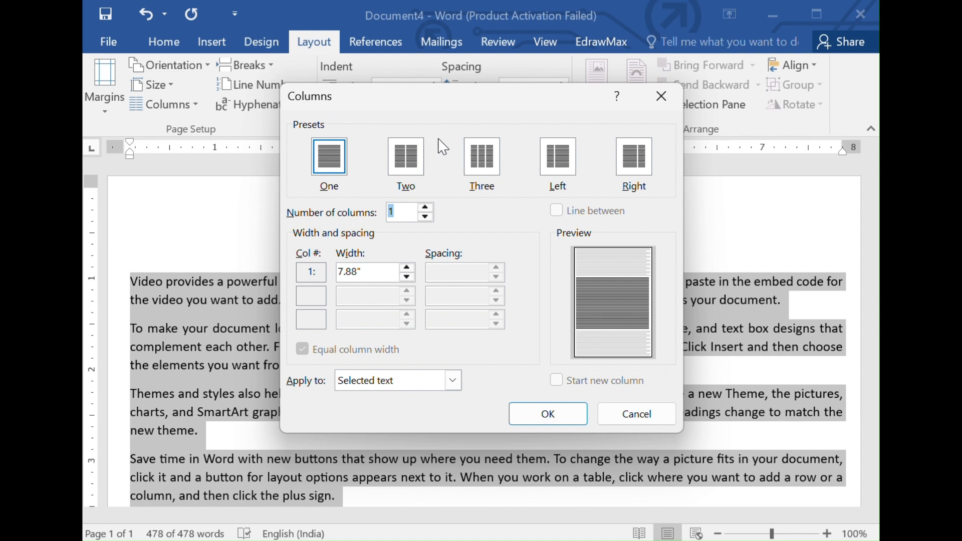
{"action": "left_click", "coordinate": [478, 165]}
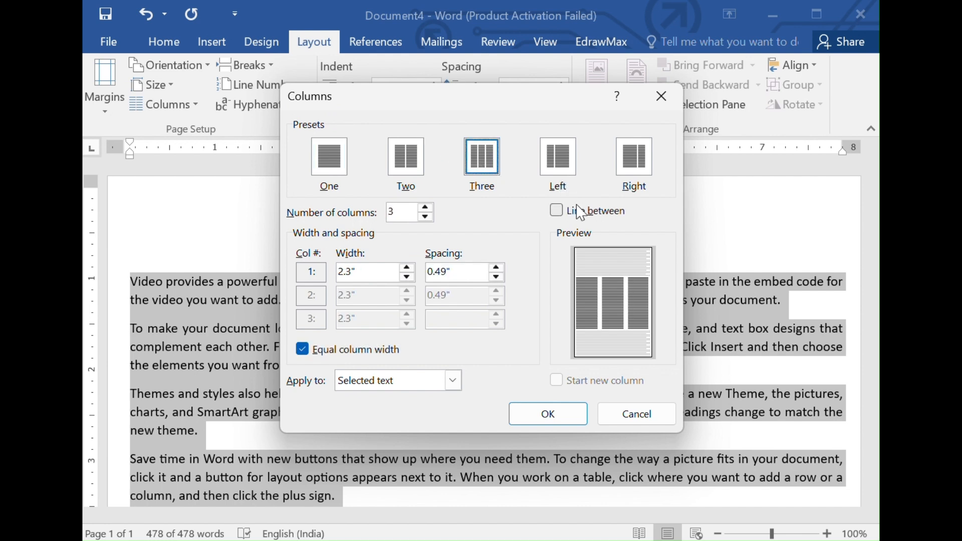
{"action": "left_click", "coordinate": [553, 212]}
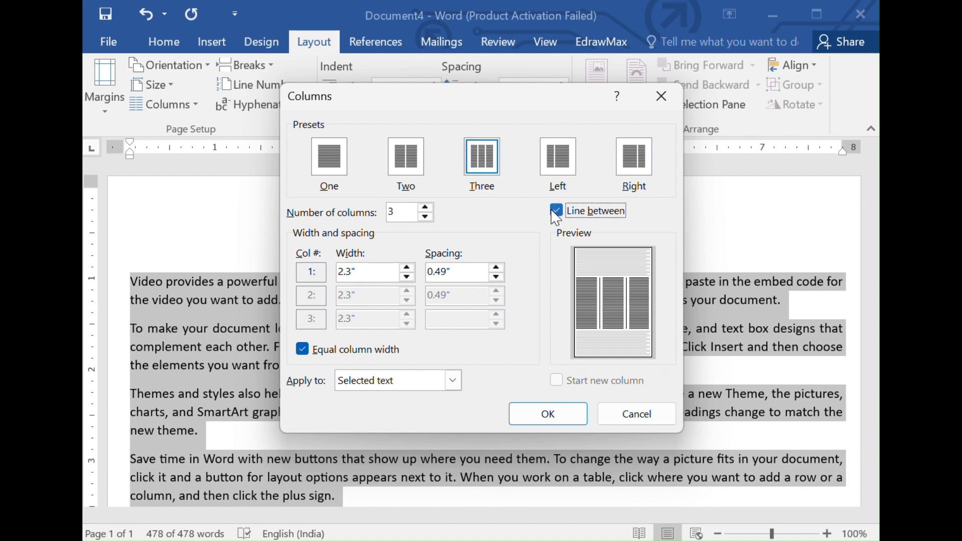
{"action": "left_click", "coordinate": [558, 415]}
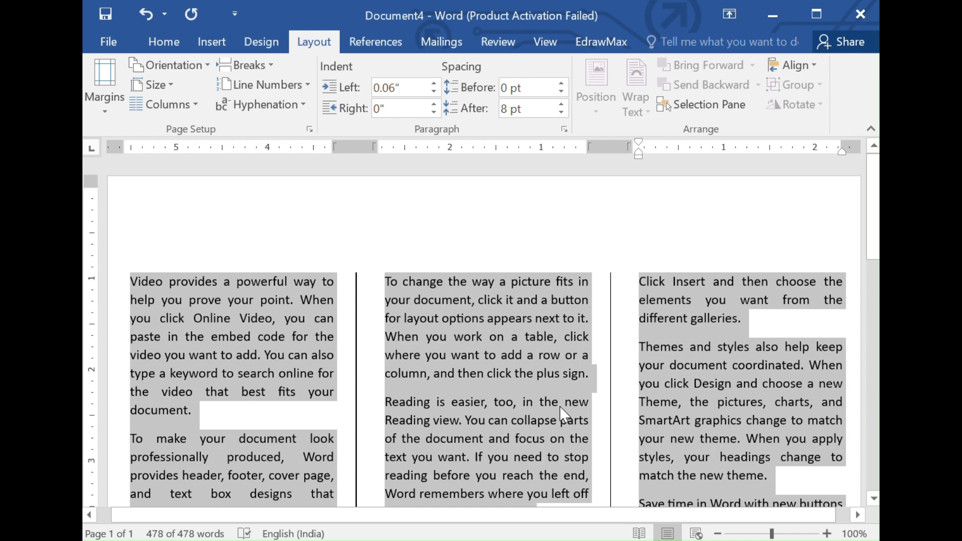
- Check the column layout and narrow the gaps between the three columns to roughly half
{"action": "left_click", "coordinate": [867, 214]}
{"action": "scroll", "coordinate": [873, 220], "scroll_direction": "down", "scroll_amount": 4}
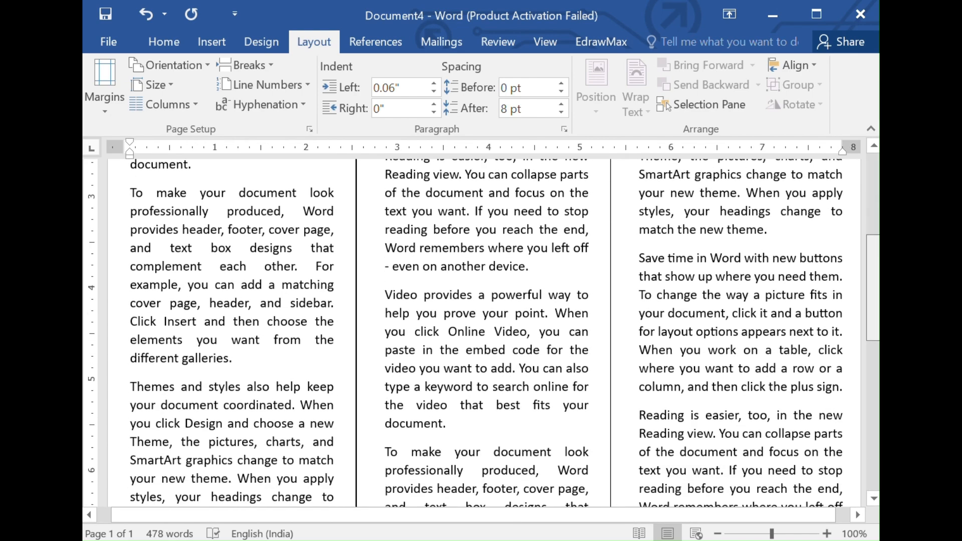
{"action": "scroll", "coordinate": [481, 331], "scroll_direction": "down", "scroll_amount": 3}
{"action": "scroll", "coordinate": [481, 331], "scroll_direction": "up", "scroll_amount": 6}
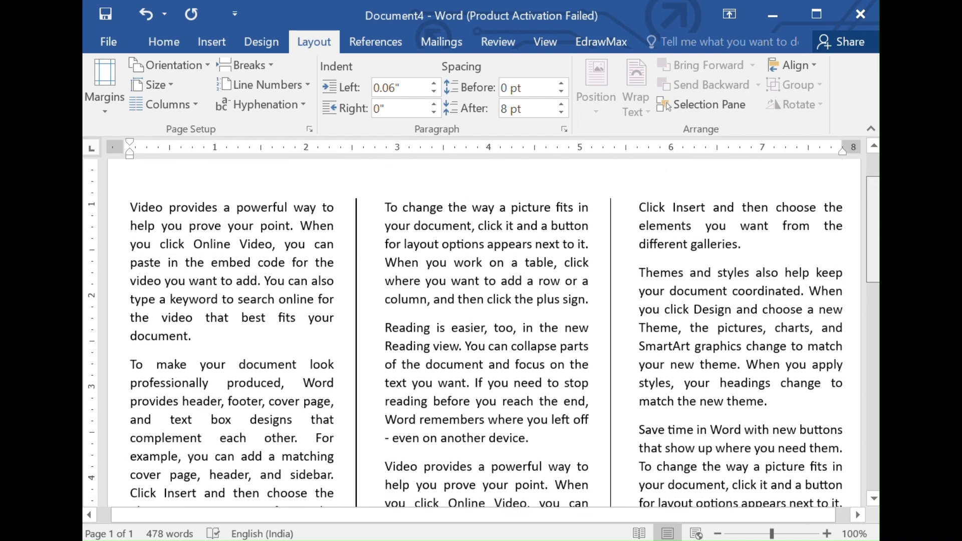
{"action": "left_click", "coordinate": [498, 281]}
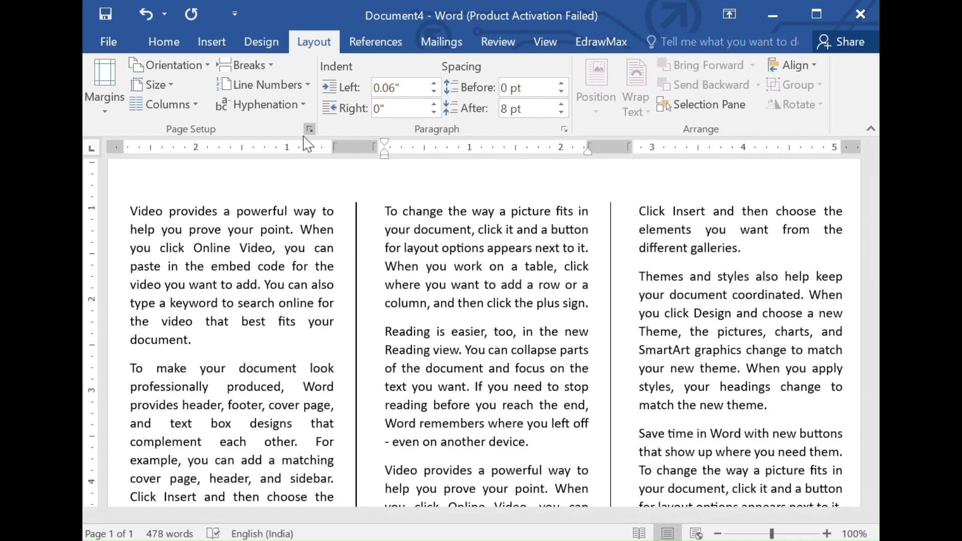
{"action": "left_click_drag", "start_coordinate": [333, 147], "coordinate": [350, 147]}
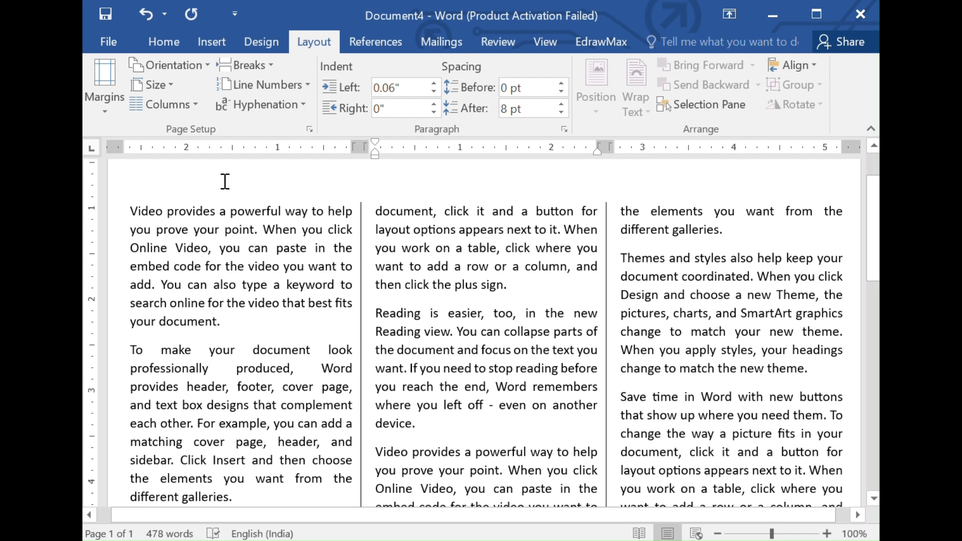
- Add an empty paragraph after the paragraph ending "different galleries." in the first column
{"action": "left_click", "coordinate": [247, 479]}
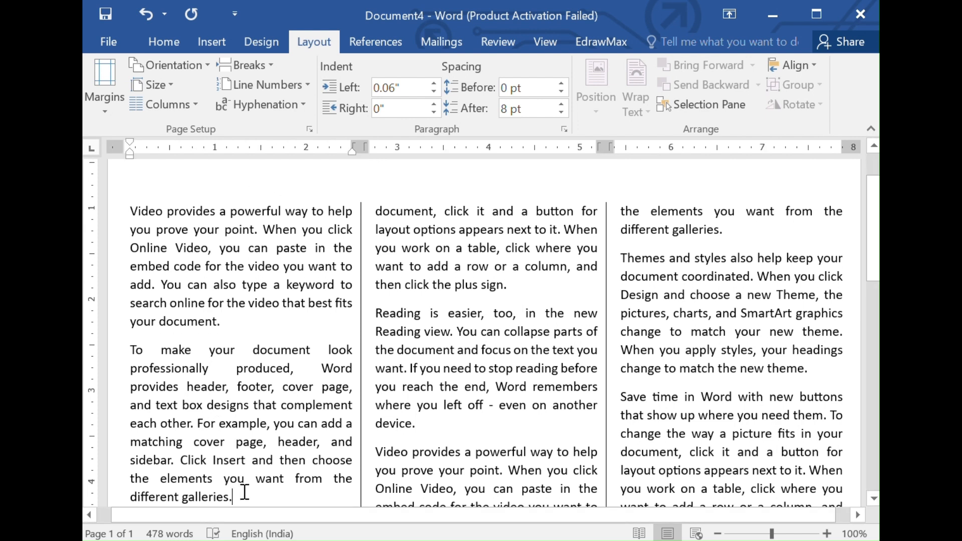
{"action": "left_click", "coordinate": [244, 492]}
{"action": "key", "text": "Return"}
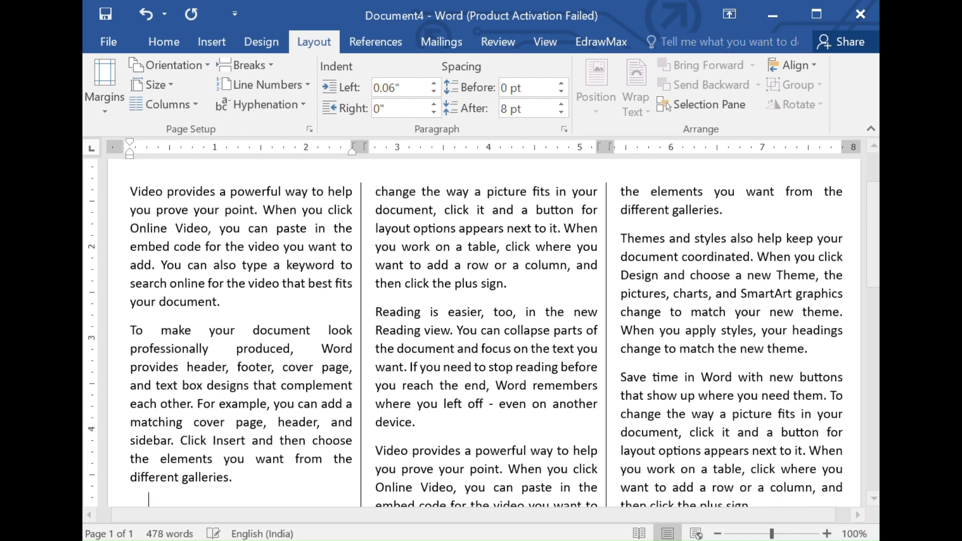
- Insert Acer_Wallpaper_02_3840x2400 from the Acer folder into the empty paragraph and shrink it to about 0.88" by 1.41"
{"action": "left_click", "coordinate": [210, 42]}
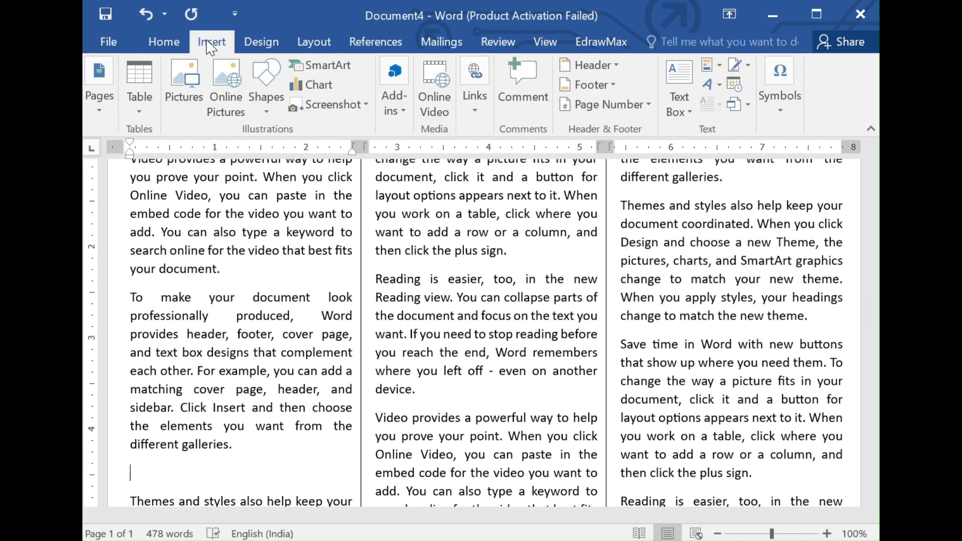
{"action": "left_click", "coordinate": [183, 88]}
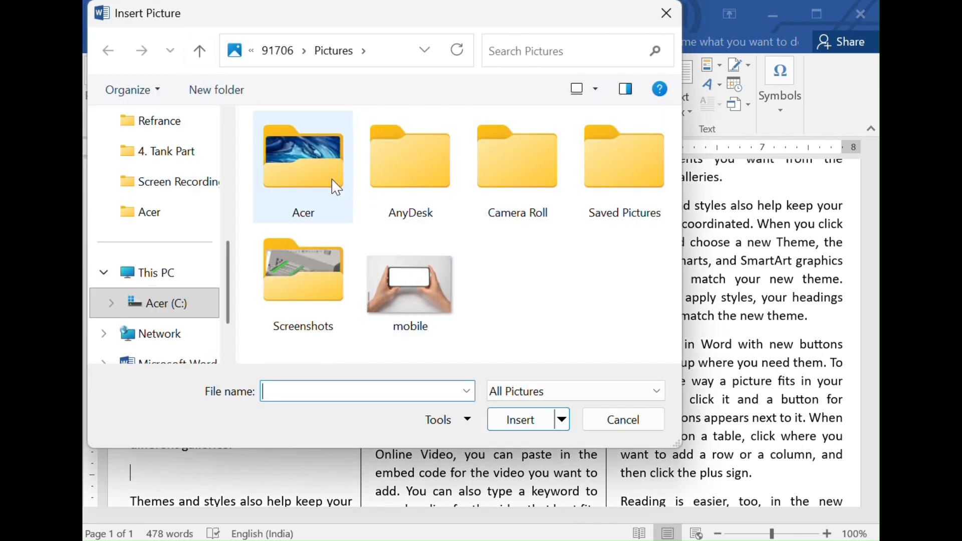
{"action": "left_click", "coordinate": [315, 173]}
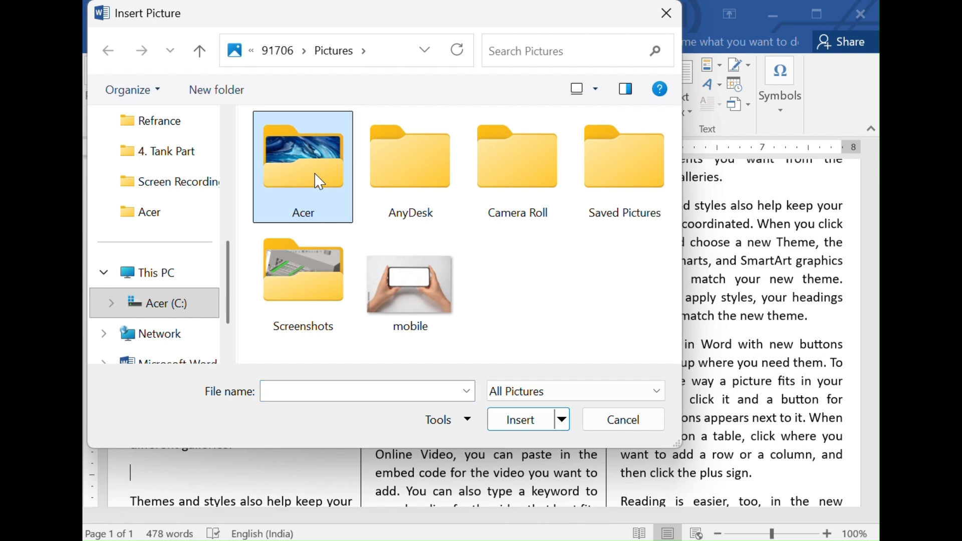
{"action": "double_click", "coordinate": [314, 173]}
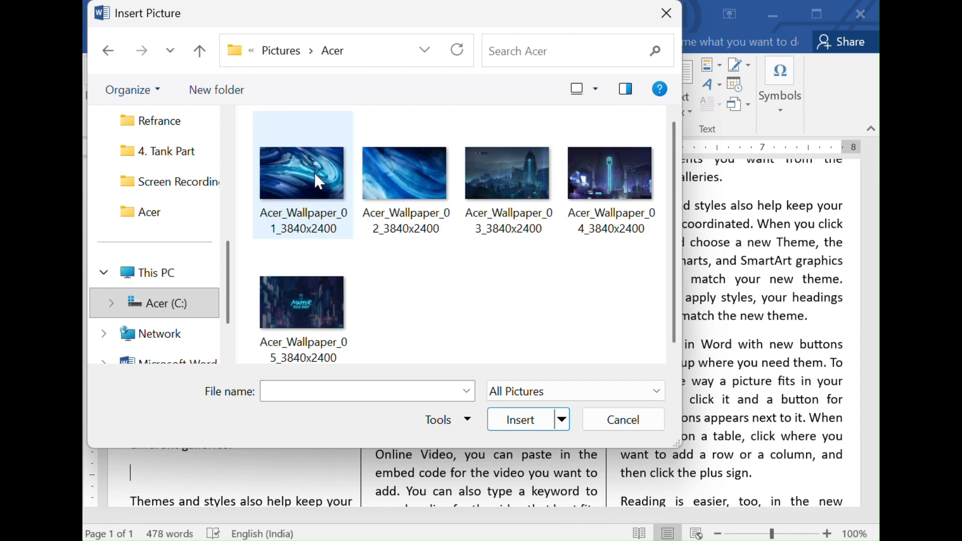
{"action": "left_click", "coordinate": [381, 179]}
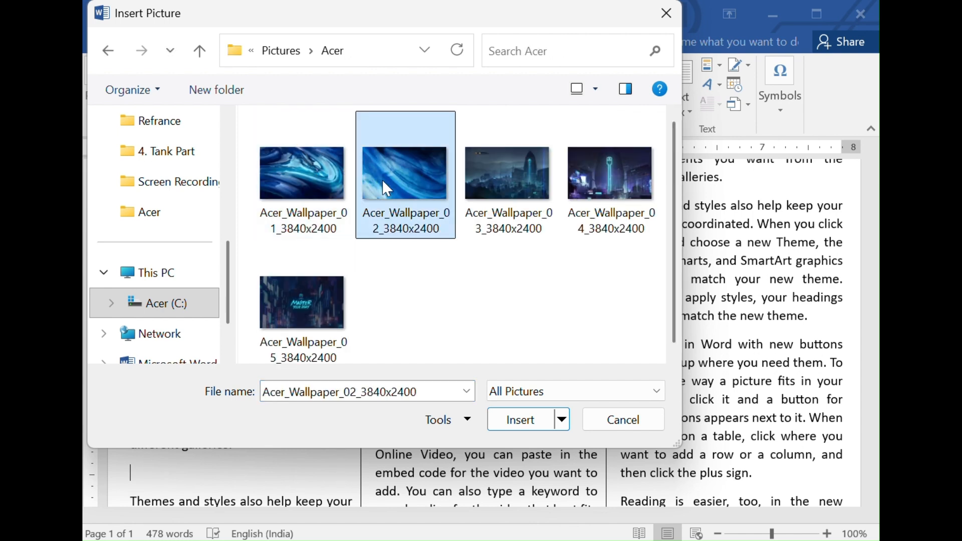
{"action": "left_click", "coordinate": [515, 426]}
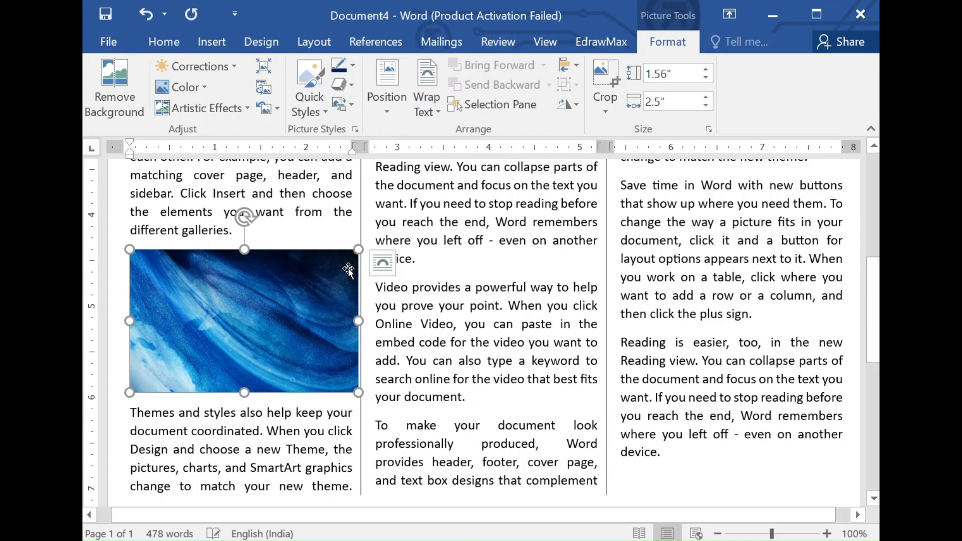
{"action": "left_click_drag", "start_coordinate": [360, 249], "coordinate": [233, 311]}
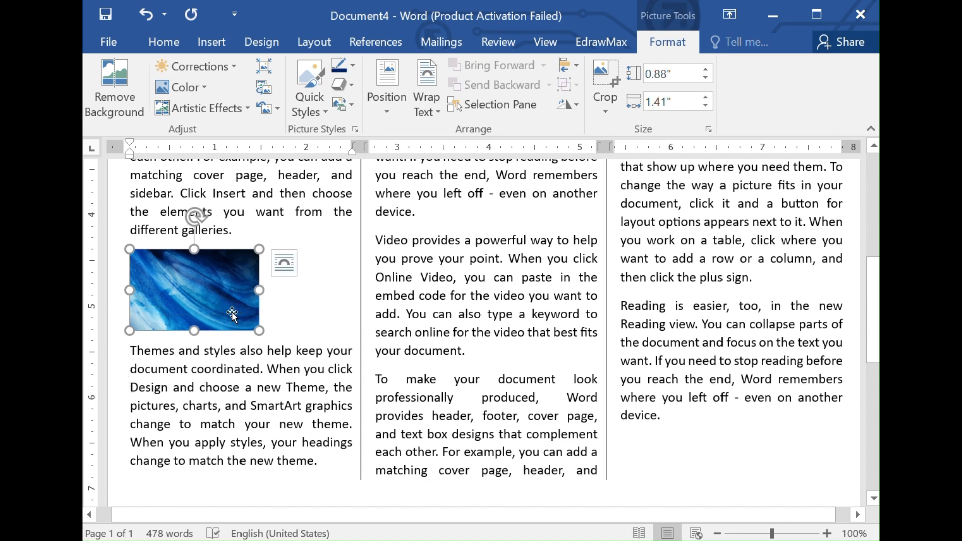
{"action": "left_click", "coordinate": [232, 402]}
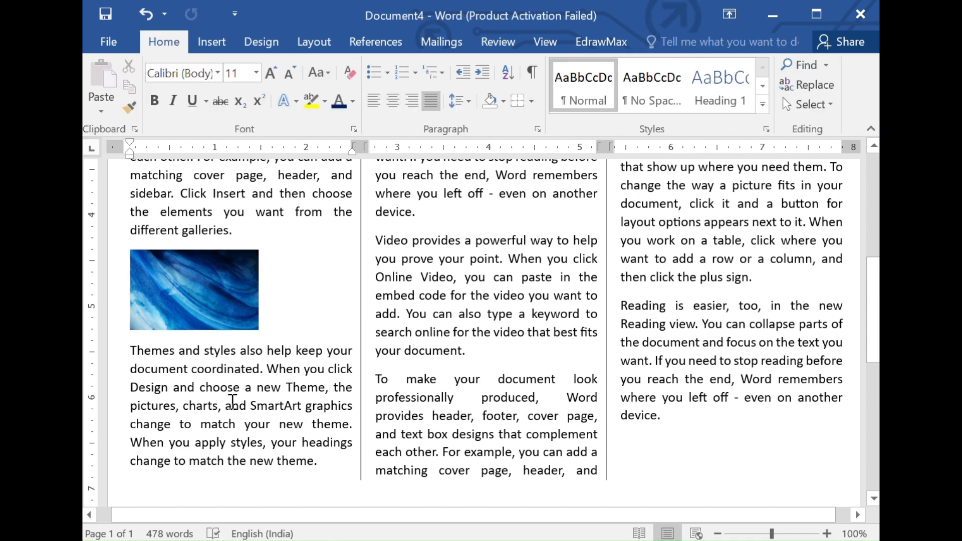
- Set the picture's text wrapping to Square and shift it slightly right within the first column
{"action": "left_click", "coordinate": [213, 293]}
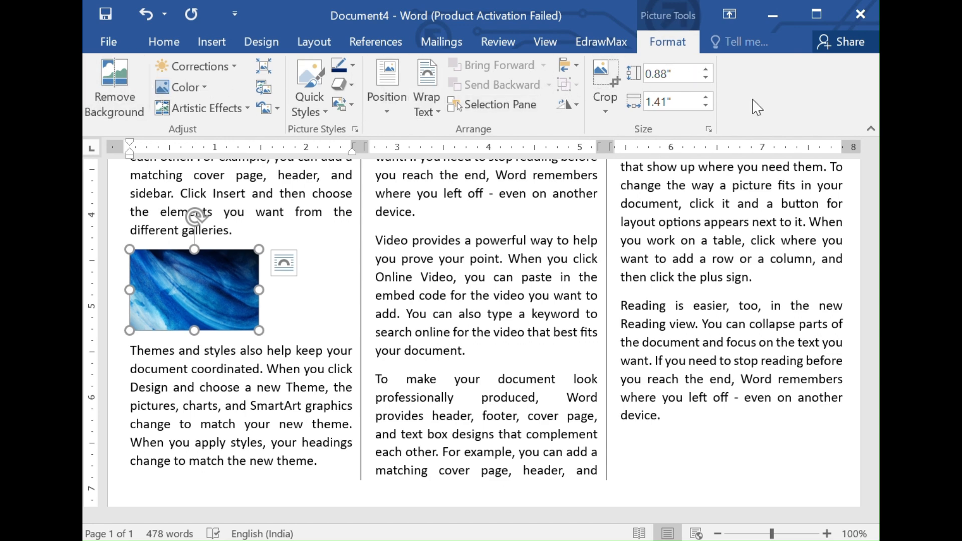
{"action": "left_click", "coordinate": [441, 116]}
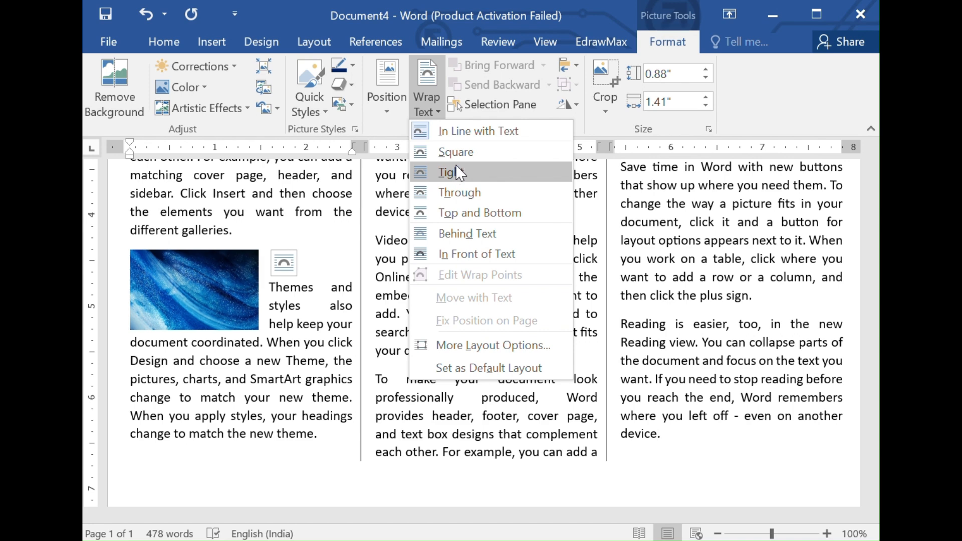
{"action": "key", "text": "Escape"}
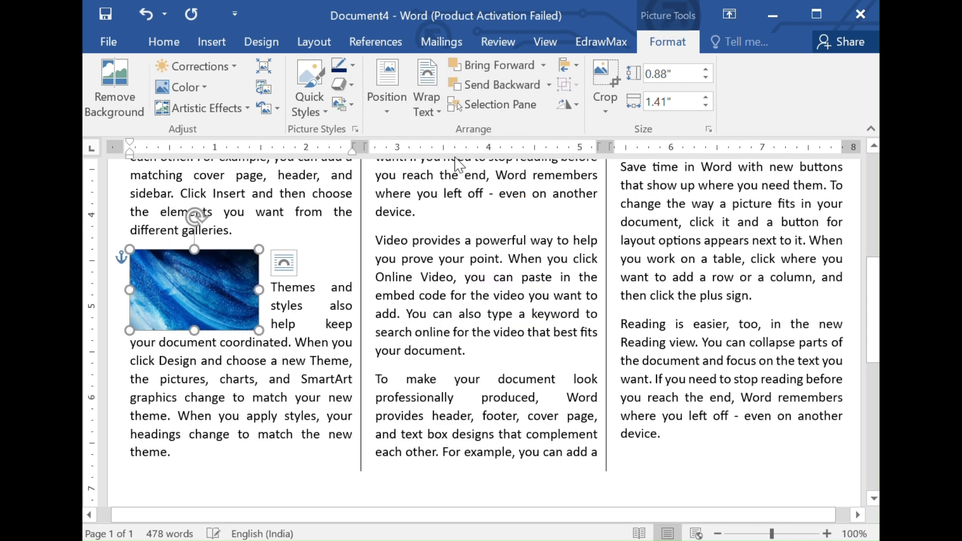
{"action": "left_click_drag", "start_coordinate": [214, 274], "coordinate": [248, 263]}
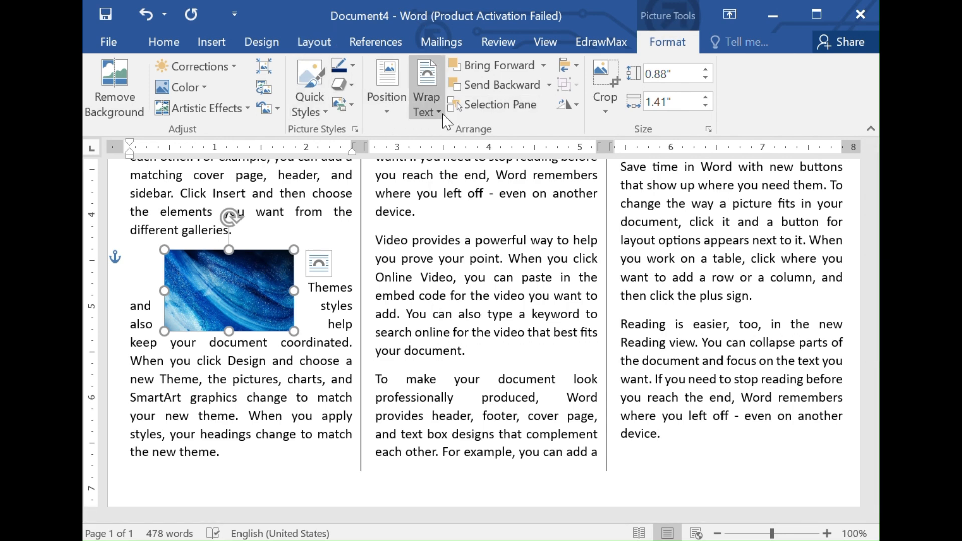
{"action": "left_click", "coordinate": [440, 115]}
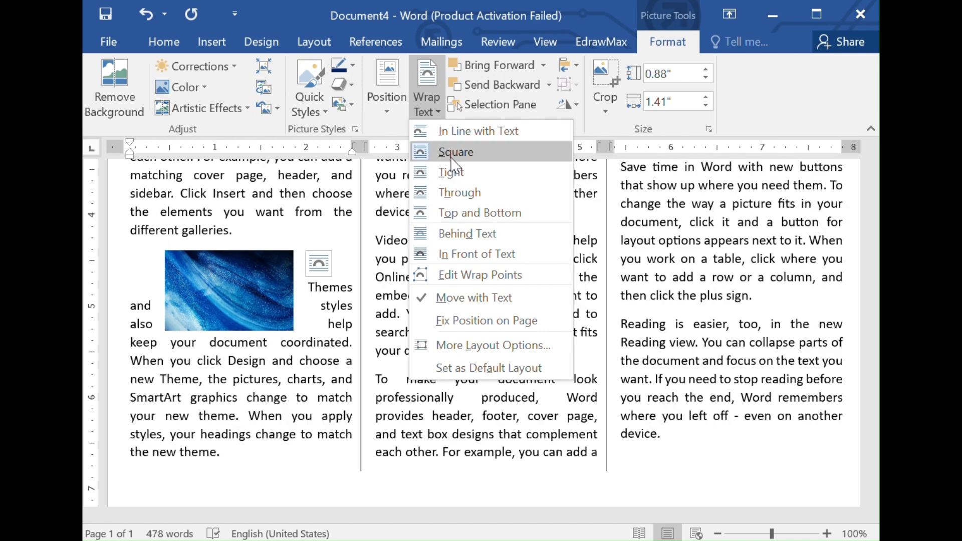
{"action": "left_click", "coordinate": [454, 155]}
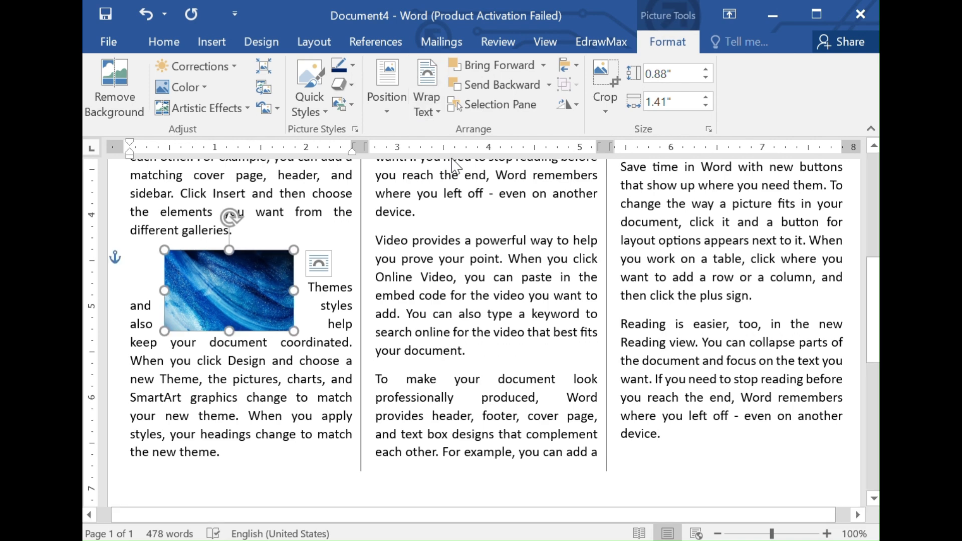
- Place the picture at the page's middle left with square text wrapping and nudge it slightly upward
{"action": "left_click", "coordinate": [393, 110]}
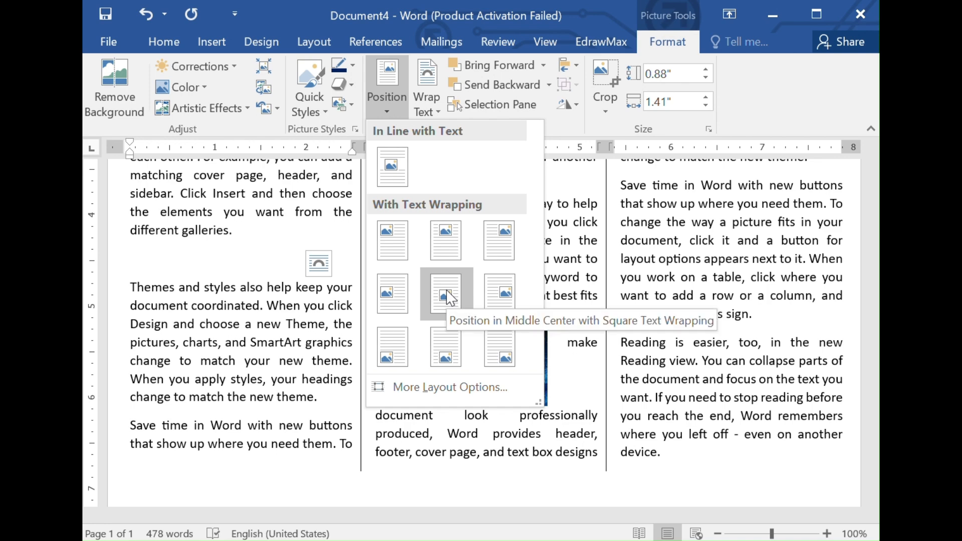
{"action": "left_click", "coordinate": [403, 306]}
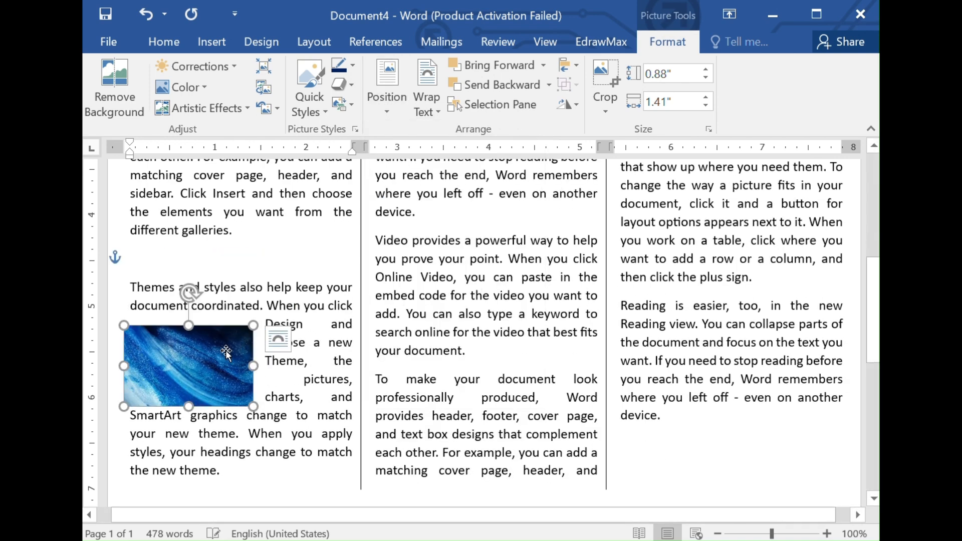
{"action": "left_click_drag", "start_coordinate": [231, 351], "coordinate": [232, 340]}
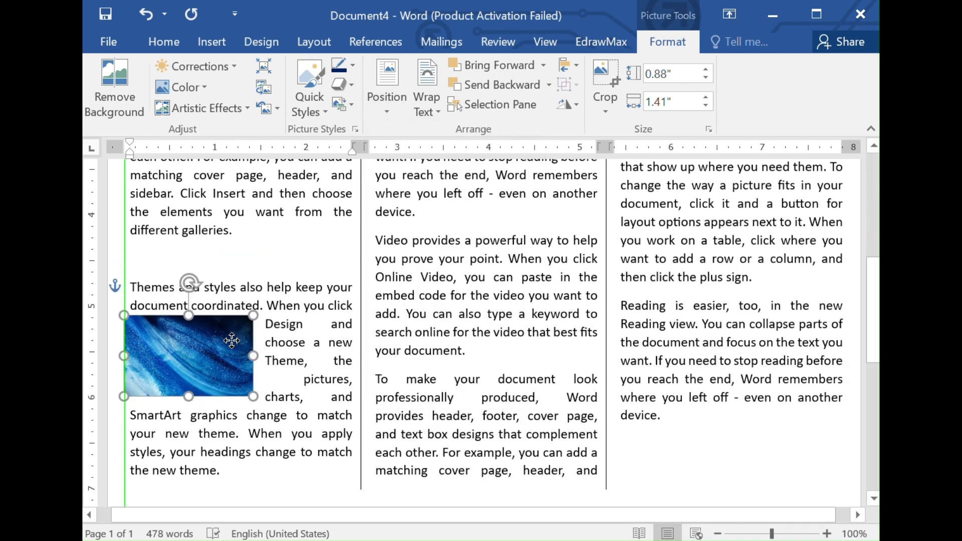
- Enter the heading "wE ARE TRYING TO lEARN nEWS paper sTYLE" in the empty paragraph above the picture
{"action": "left_click", "coordinate": [240, 264]}
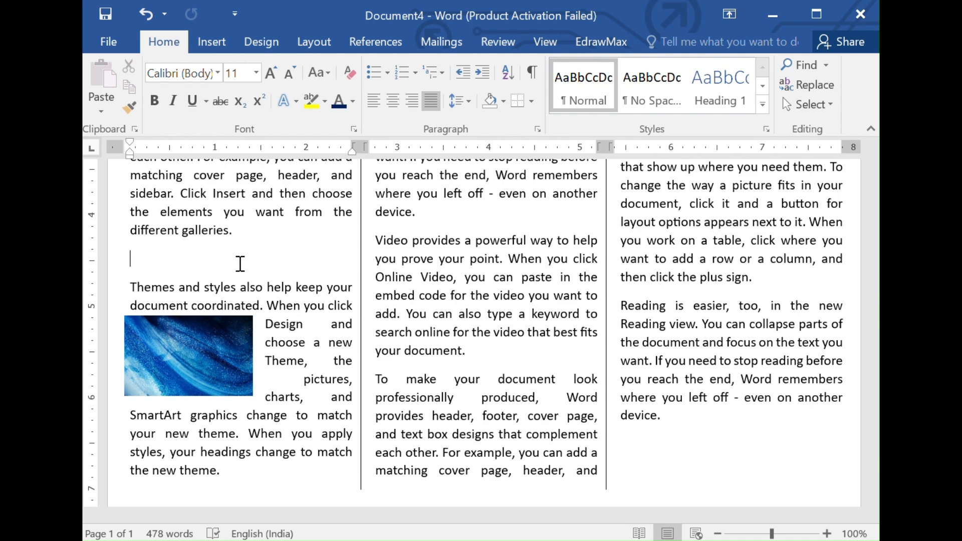
{"action": "type", "text": "wE ARE TRYING TO lEARN"}
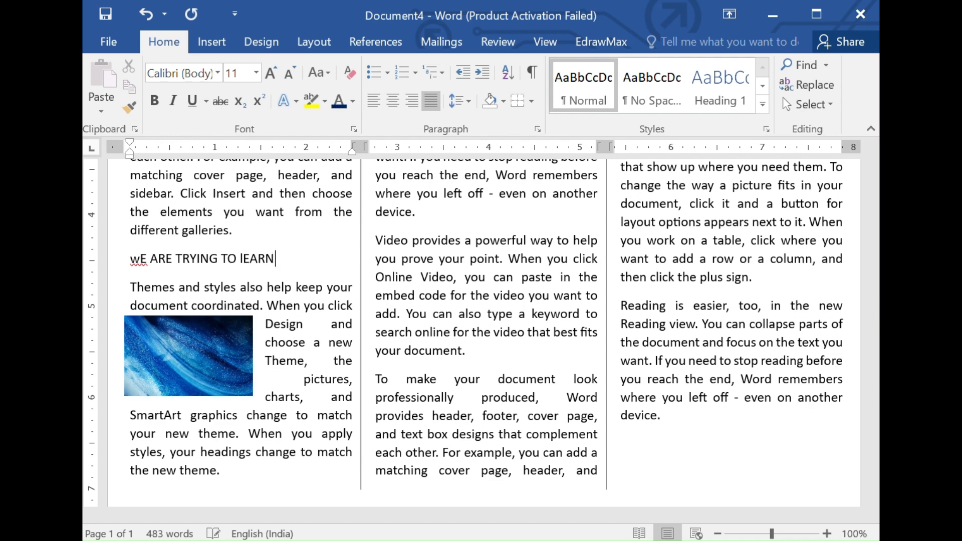
{"action": "type", "text": "nEWS paper "}
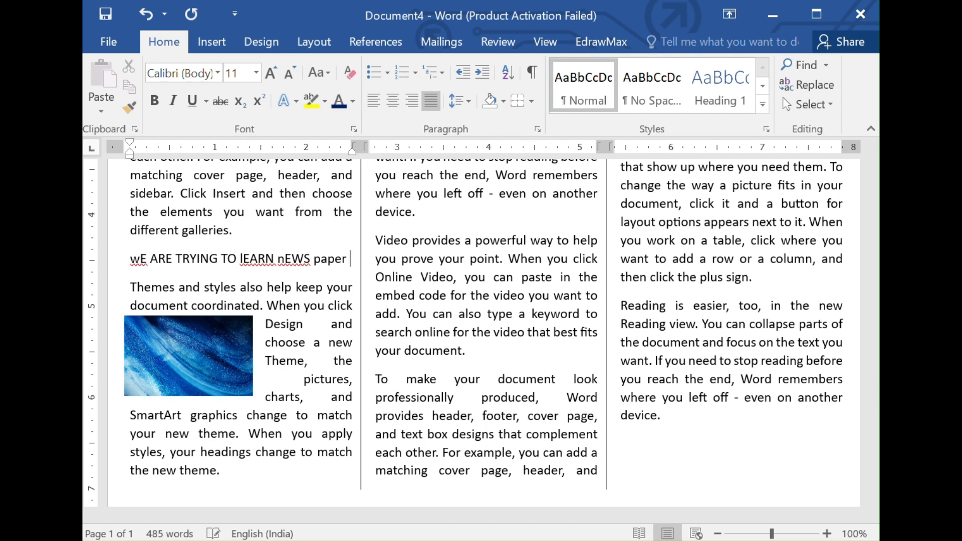
{"action": "type", "text": "sTYLE"}
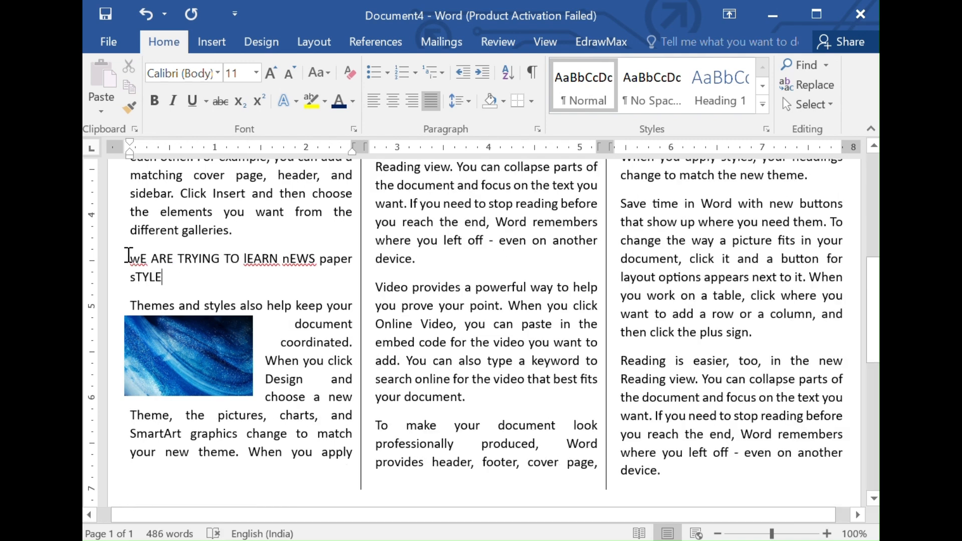
- Apply Sentence case to the whole heading above the picture
{"action": "left_click_drag", "start_coordinate": [131, 260], "coordinate": [189, 274]}
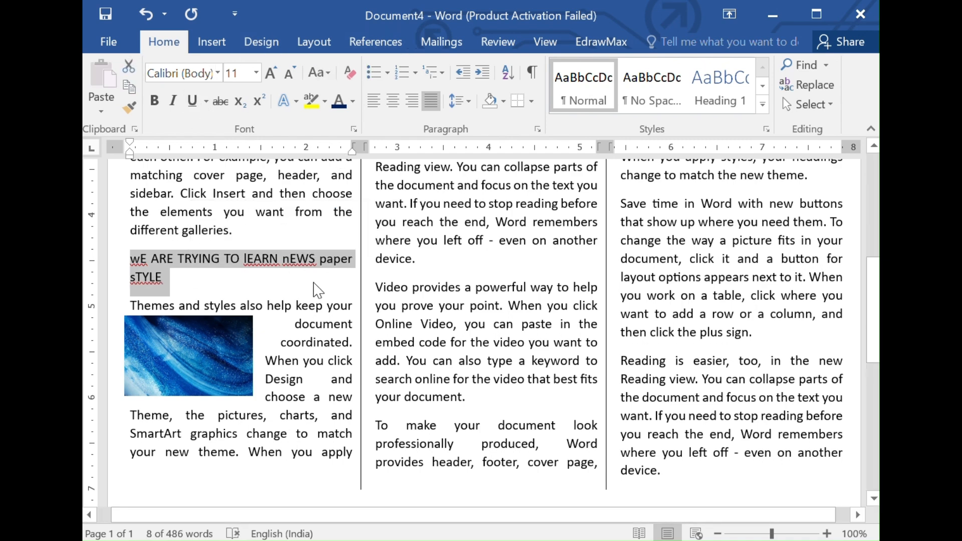
{"action": "left_click", "coordinate": [331, 77]}
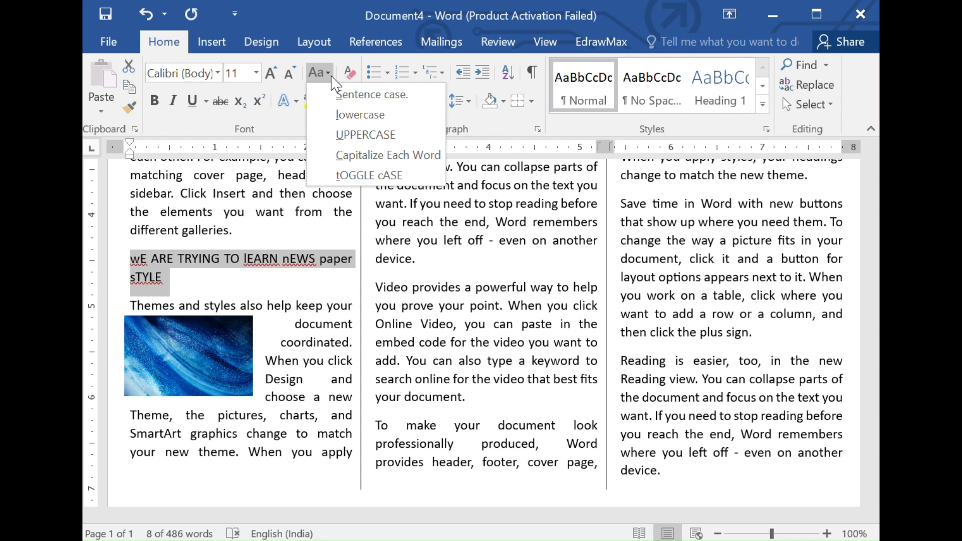
{"action": "left_click", "coordinate": [345, 94]}
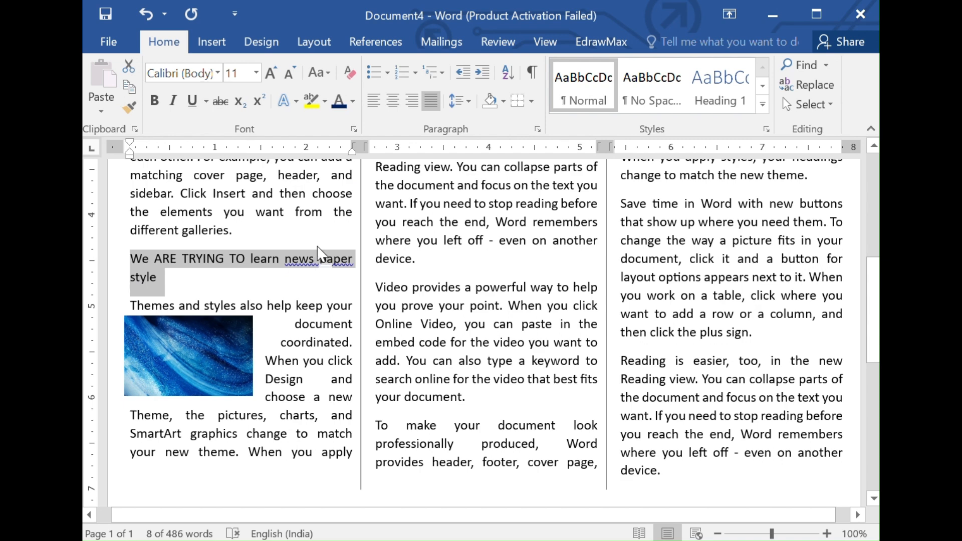
- Format the heading above the picture as 12 pt, bold and dark blue
{"action": "left_click", "coordinate": [273, 75]}
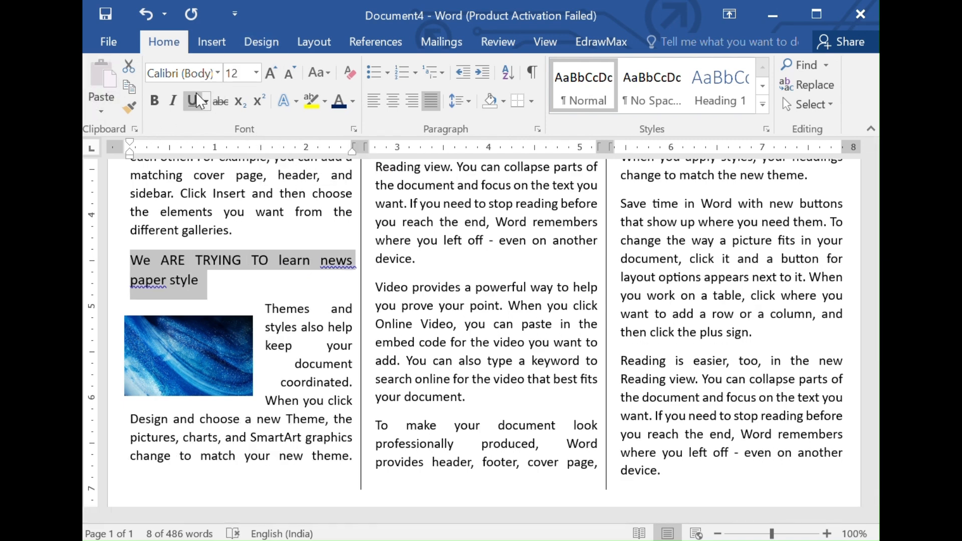
{"action": "left_click", "coordinate": [154, 103]}
{"action": "left_click", "coordinate": [352, 102]}
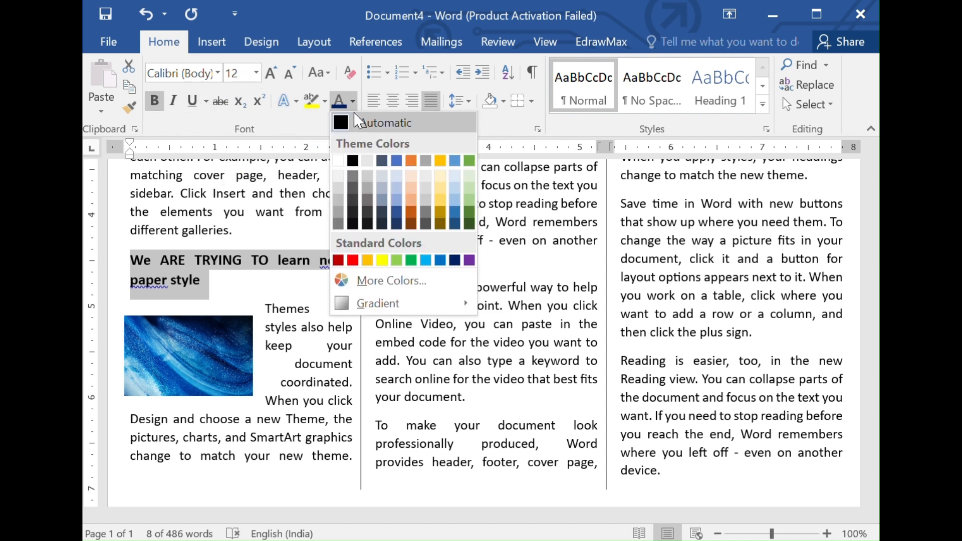
{"action": "left_click", "coordinate": [454, 260]}
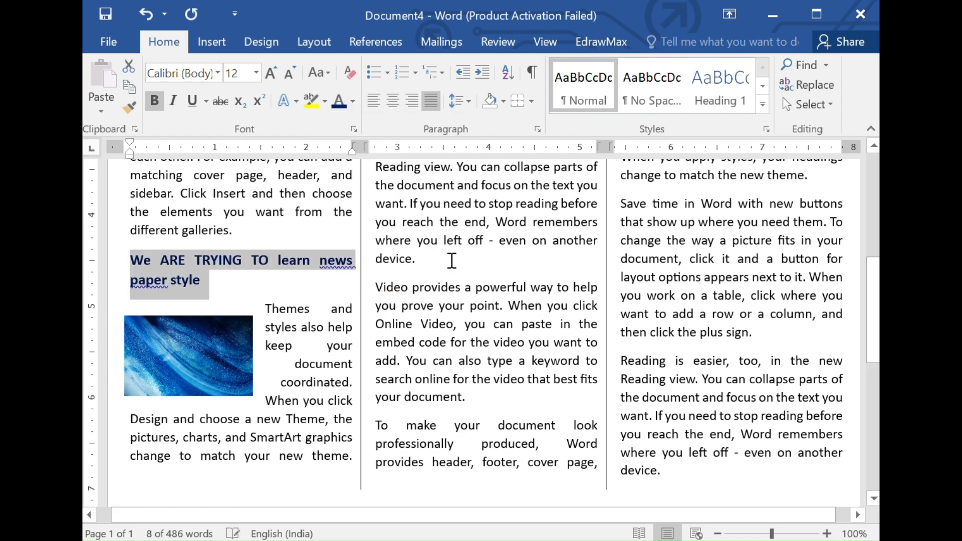
- Correct "news paper" in the heading to the suggested spelling "newspaper"
{"action": "left_click", "coordinate": [312, 279]}
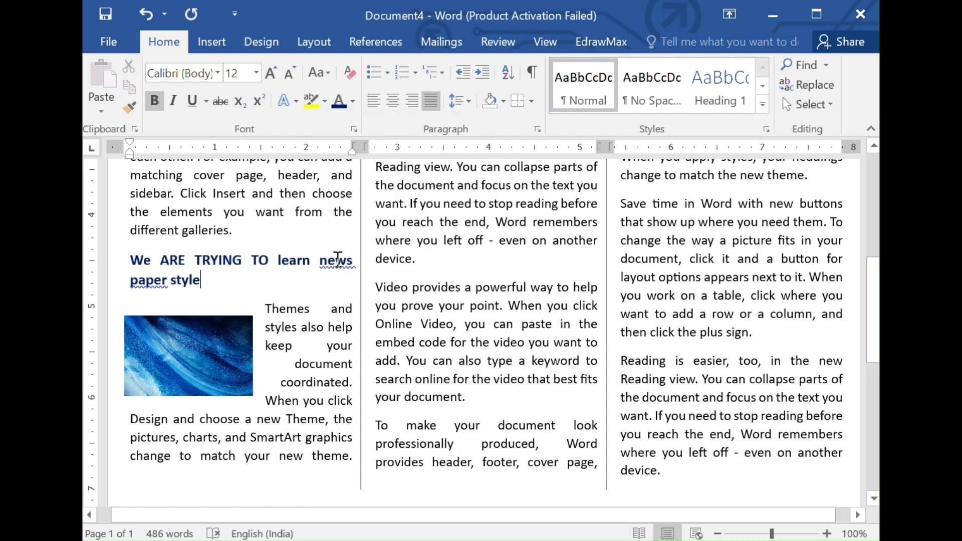
{"action": "right_click", "coordinate": [333, 261]}
{"action": "left_click", "coordinate": [395, 282]}
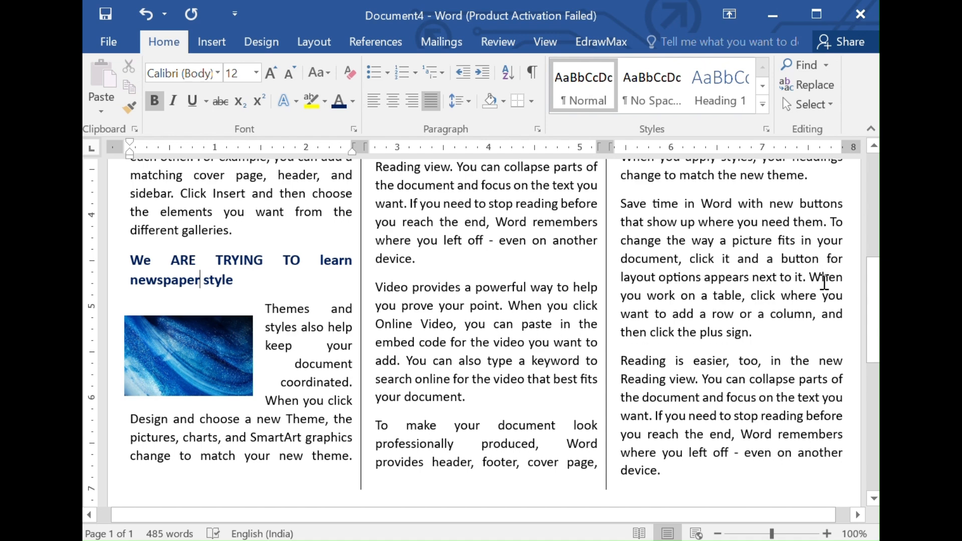
- Give the picture in the first column an outline with a weight of 2¼ pt
{"action": "left_click", "coordinate": [195, 339]}
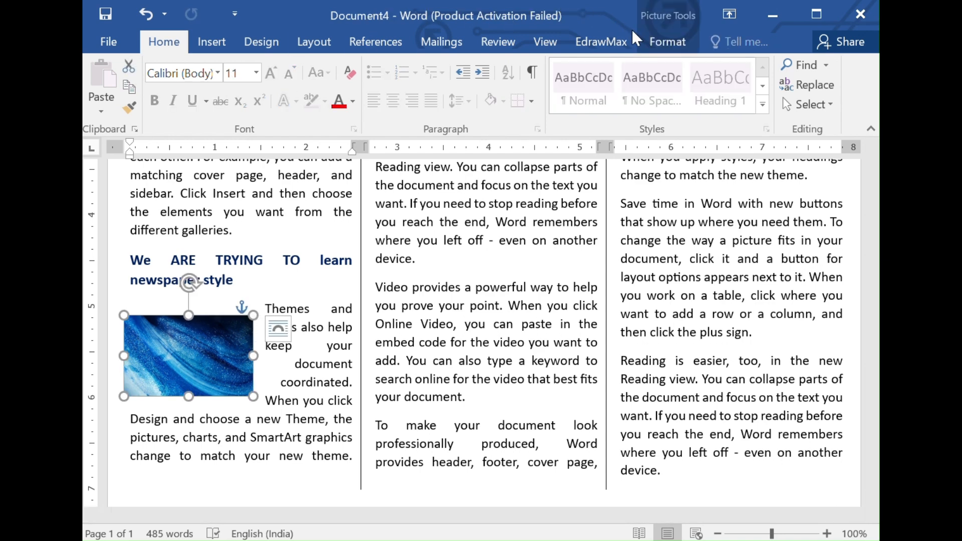
{"action": "left_click", "coordinate": [657, 44]}
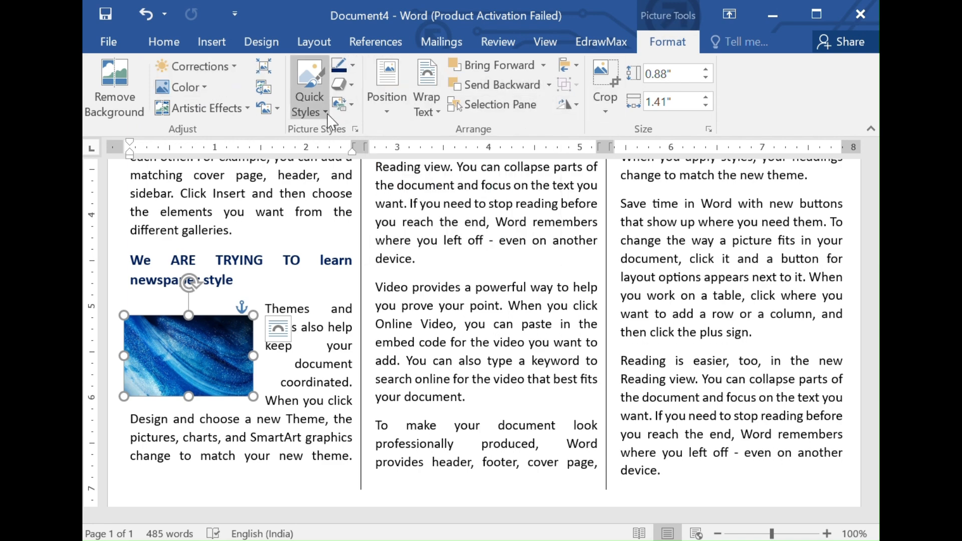
{"action": "left_click", "coordinate": [353, 65]}
{"action": "mouse_move", "coordinate": [389, 277]}
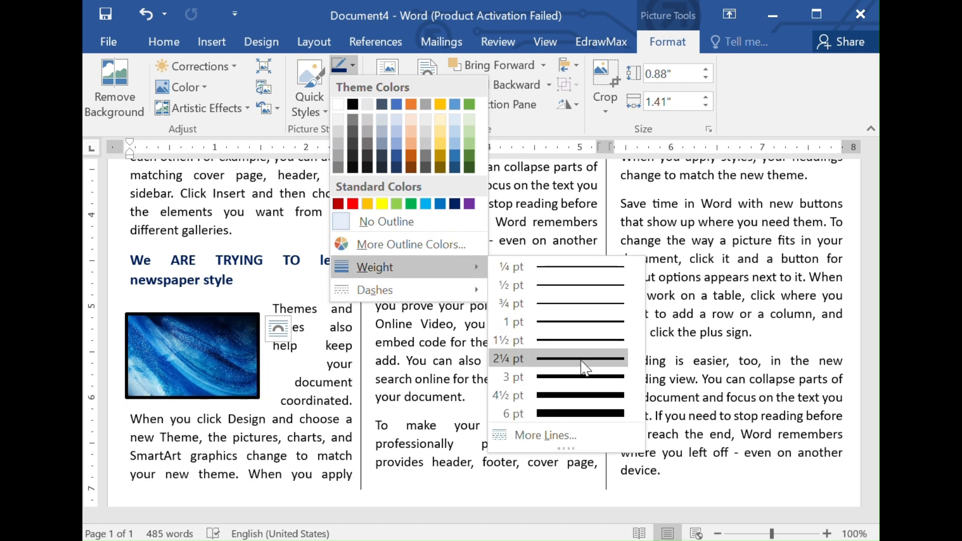
{"action": "left_click", "coordinate": [582, 361]}
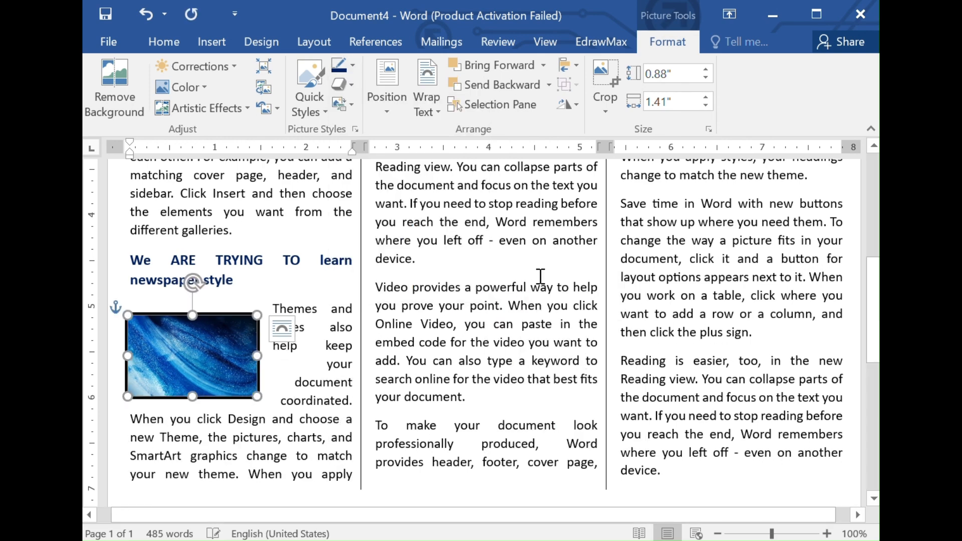
{"action": "left_click", "coordinate": [355, 284]}
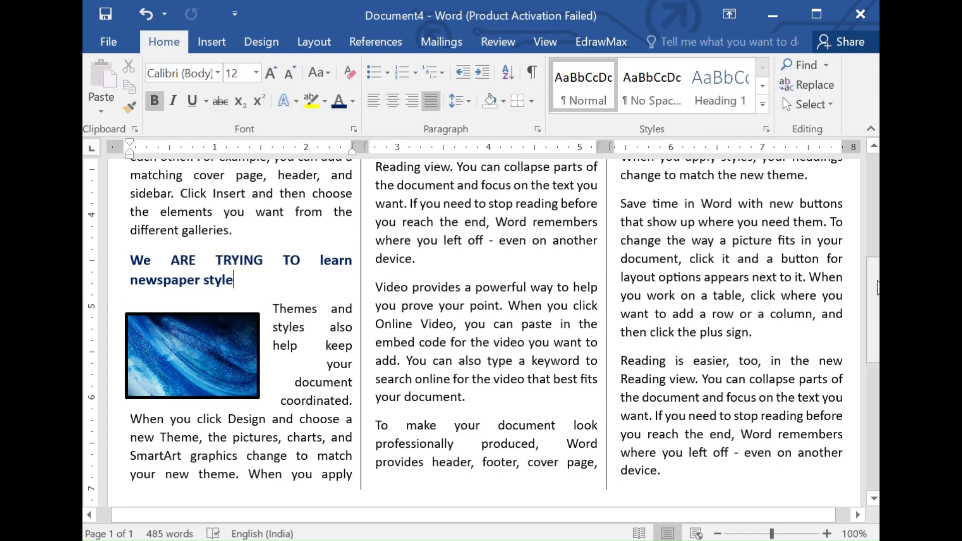
{"action": "left_click_drag", "start_coordinate": [875, 275], "coordinate": [874, 171]}
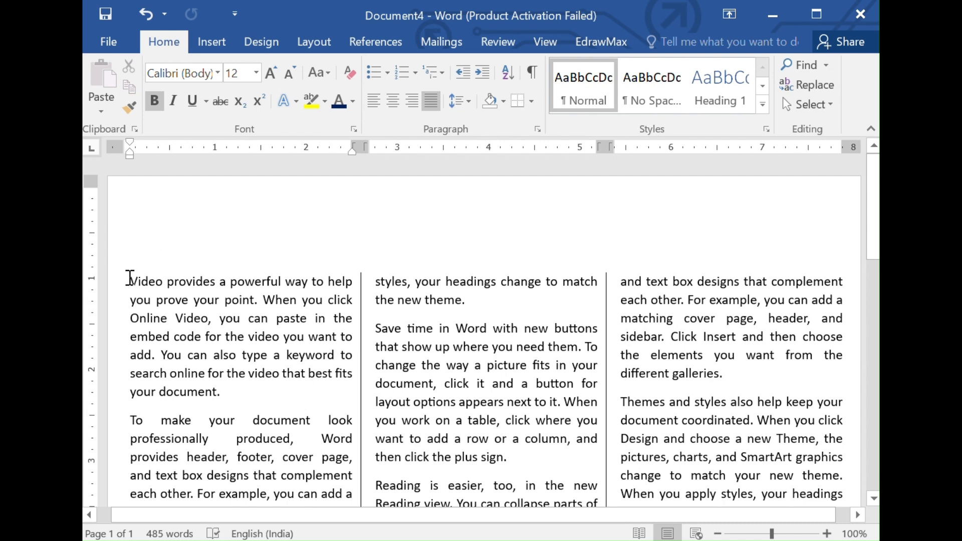
- Turn the opening "V" of the first paragraph in the first column into a Dropped drop cap
{"action": "left_click_drag", "start_coordinate": [130, 277], "coordinate": [137, 279]}
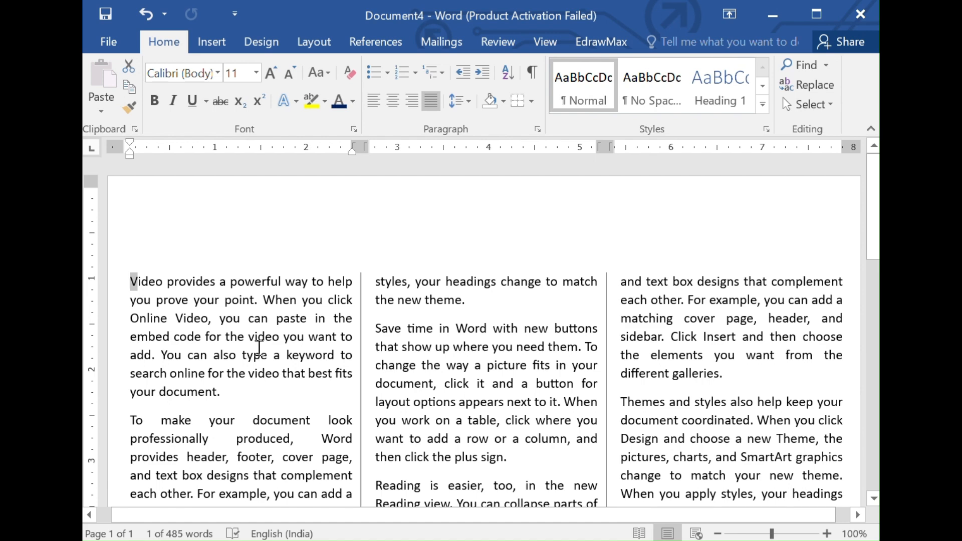
{"action": "left_click", "coordinate": [215, 43]}
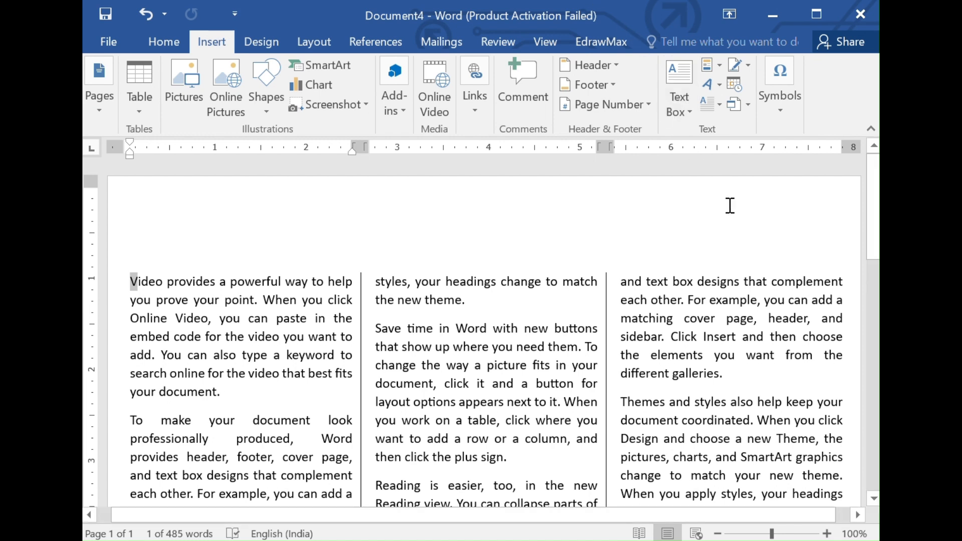
{"action": "left_click", "coordinate": [719, 106]}
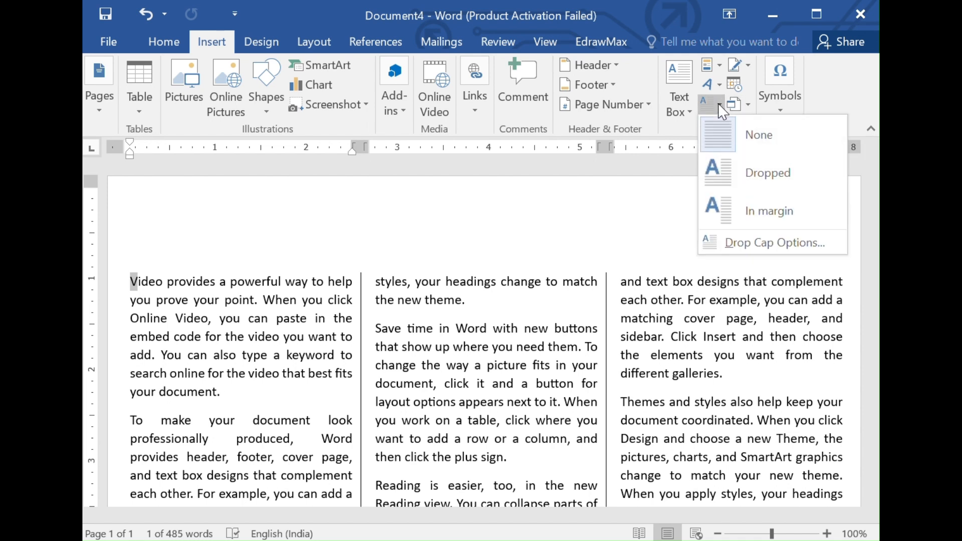
{"action": "left_click", "coordinate": [742, 171]}
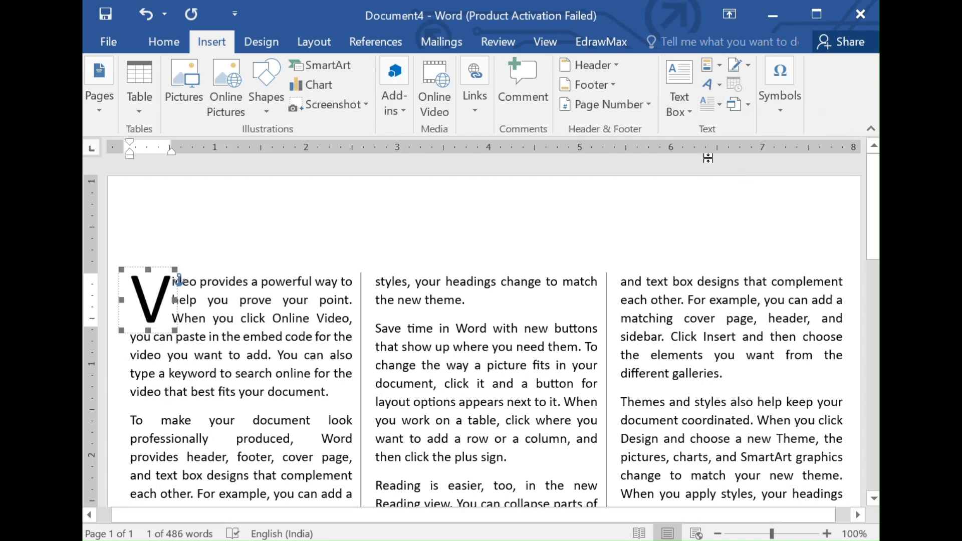
- Color the "V" drop cap red
{"action": "left_click", "coordinate": [159, 45]}
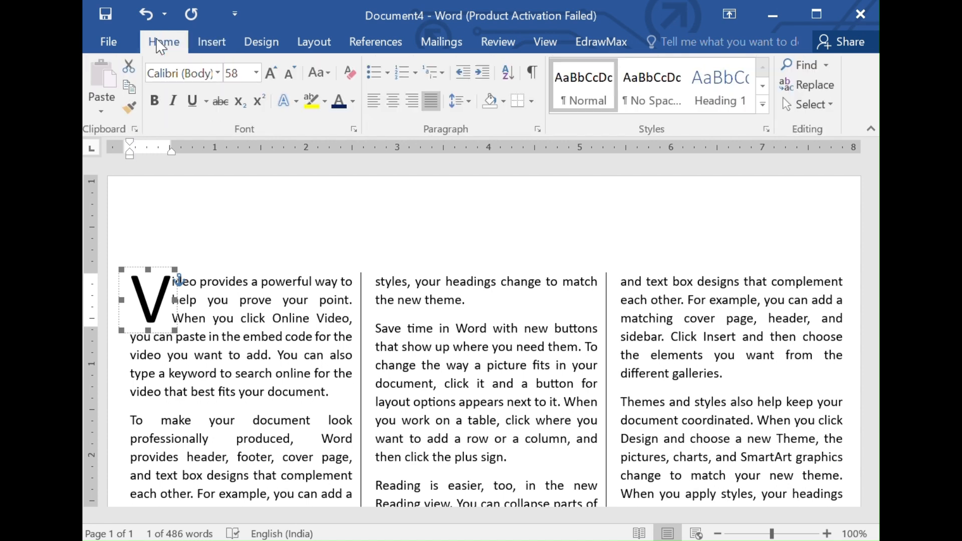
{"action": "left_click", "coordinate": [354, 102]}
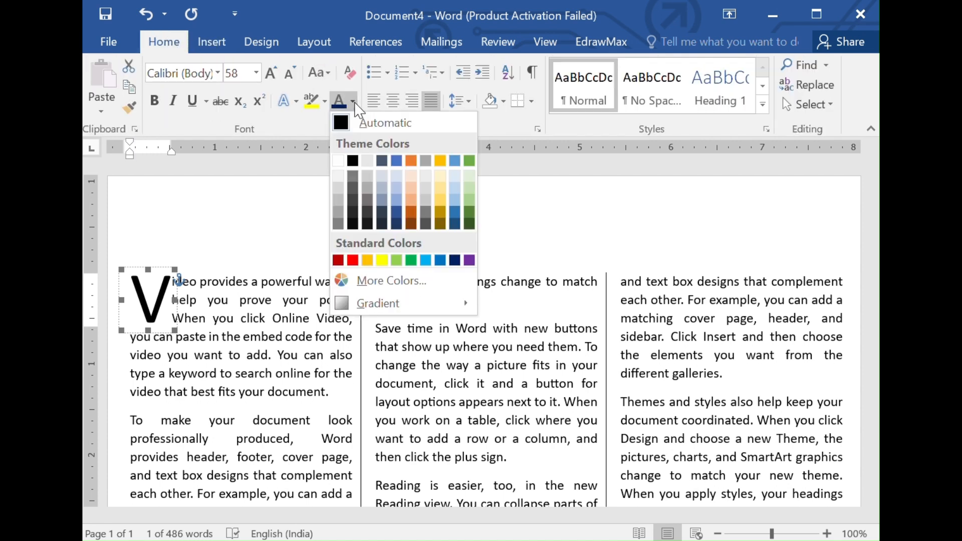
{"action": "left_click", "coordinate": [358, 261]}
{"action": "left_click", "coordinate": [234, 334]}
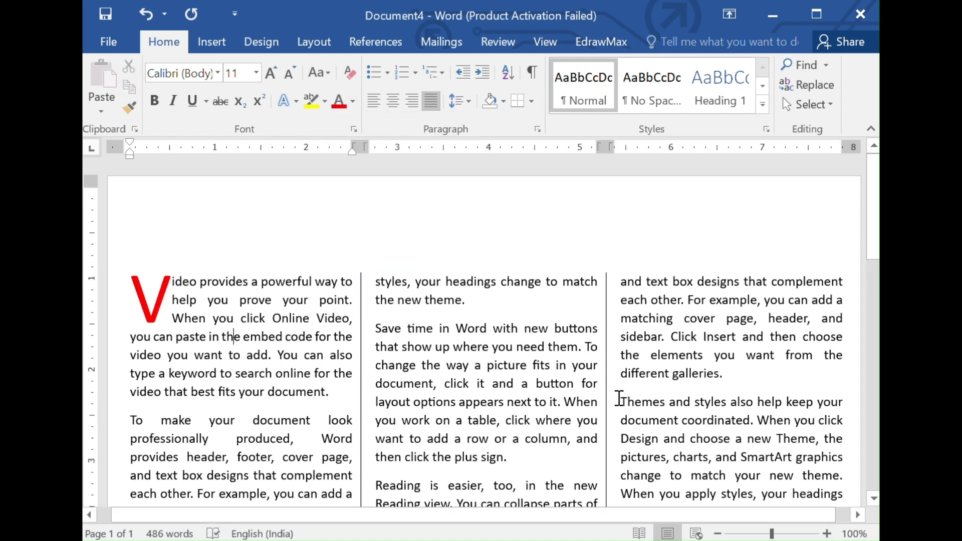
- Turn the "T" of the "Themes and styles" paragraph in the third column into a Dropped drop cap
{"action": "left_click_drag", "start_coordinate": [621, 401], "coordinate": [627, 401]}
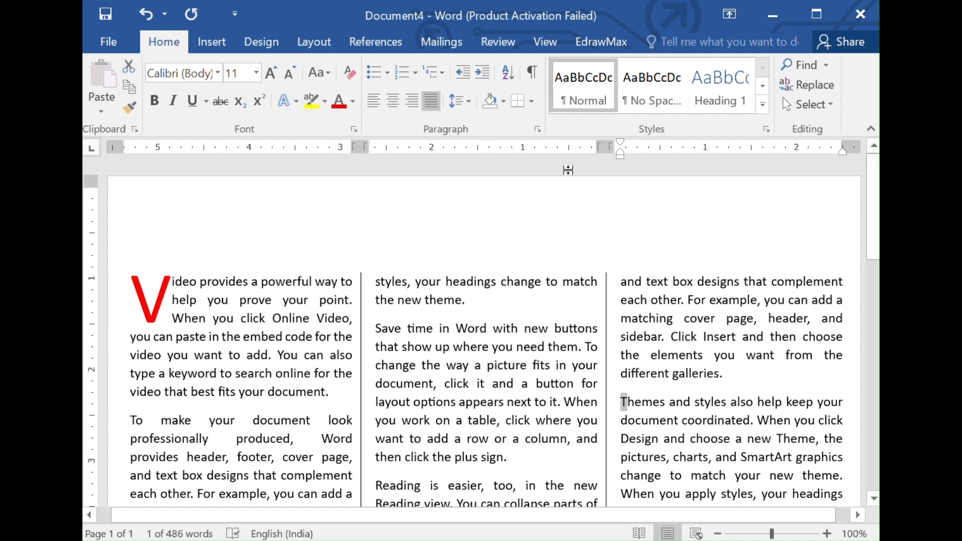
{"action": "left_click", "coordinate": [211, 41]}
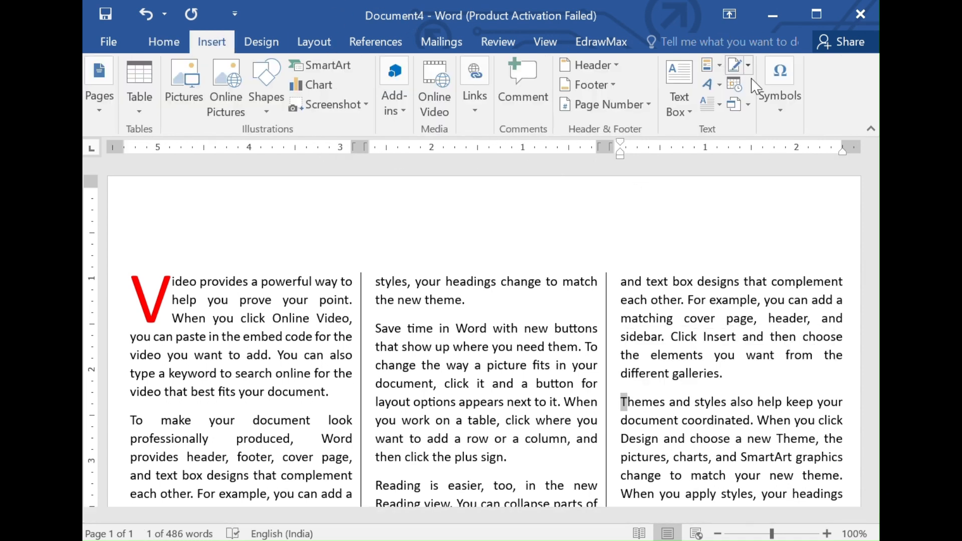
{"action": "left_click", "coordinate": [720, 101]}
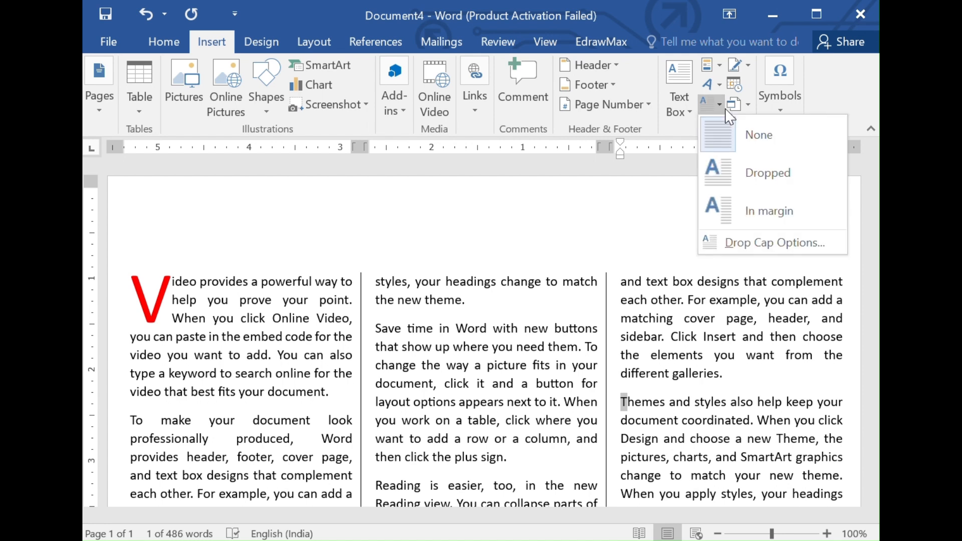
{"action": "left_click", "coordinate": [755, 171]}
- Look over the whole page to examine the columns, drop caps, heading and picture
{"action": "key", "text": "ctrl+Home"}
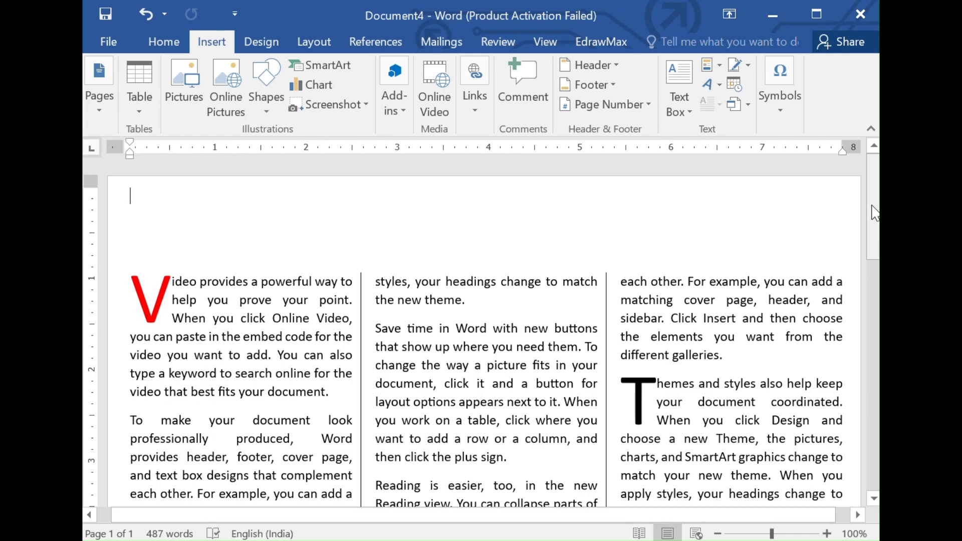
{"action": "scroll", "coordinate": [480, 331], "scroll_direction": "down", "scroll_amount": 8}
{"action": "scroll", "coordinate": [481, 330], "scroll_direction": "down", "scroll_amount": 3}
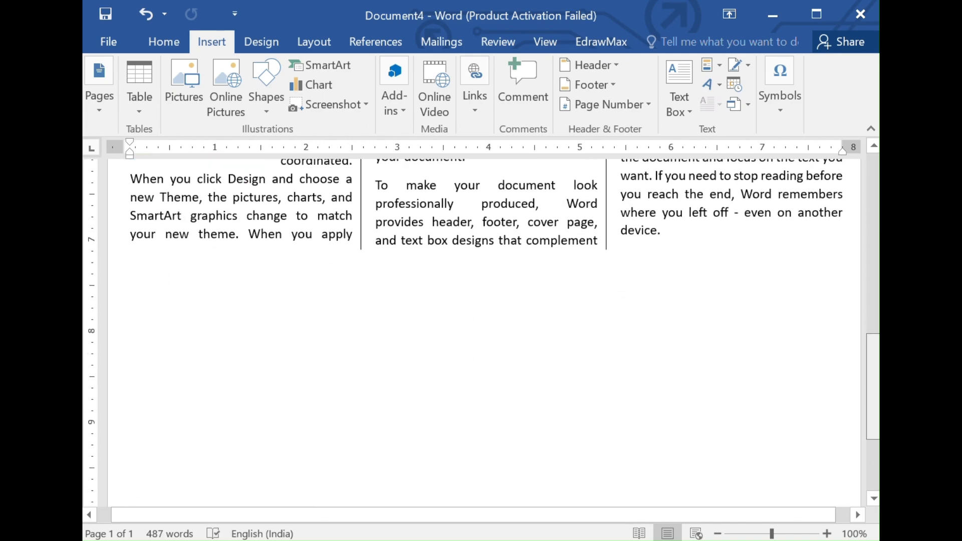
{"action": "scroll", "coordinate": [481, 331], "scroll_direction": "up", "scroll_amount": 10}
{"action": "scroll", "coordinate": [481, 331], "scroll_direction": "down", "scroll_amount": 4}
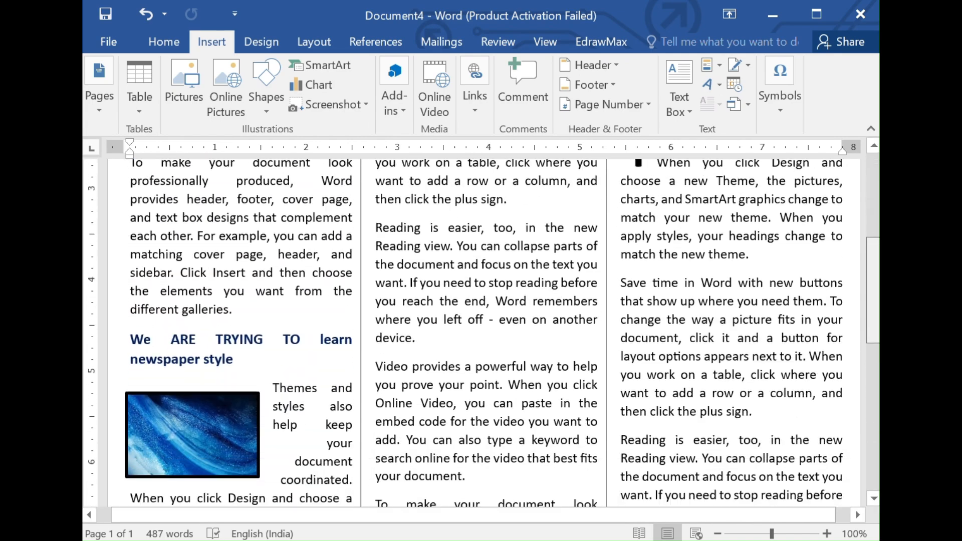
{"action": "scroll", "coordinate": [481, 330], "scroll_direction": "up", "scroll_amount": 5}
{"action": "scroll", "coordinate": [484, 332], "scroll_direction": "down", "scroll_amount": 4}
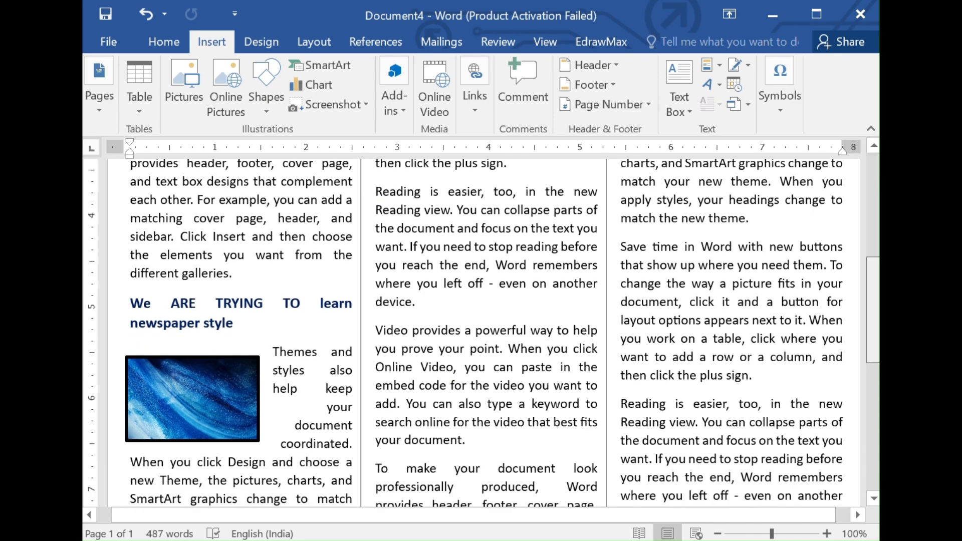
{"action": "scroll", "coordinate": [484, 333], "scroll_direction": "up", "scroll_amount": 4}
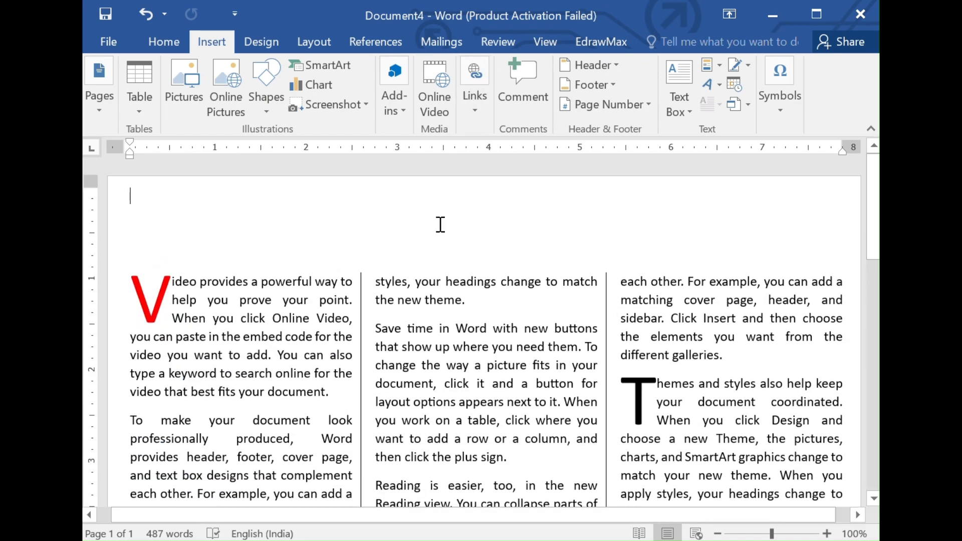
{"action": "left_click", "coordinate": [439, 224]}
{"action": "type", "text": "tHE "}
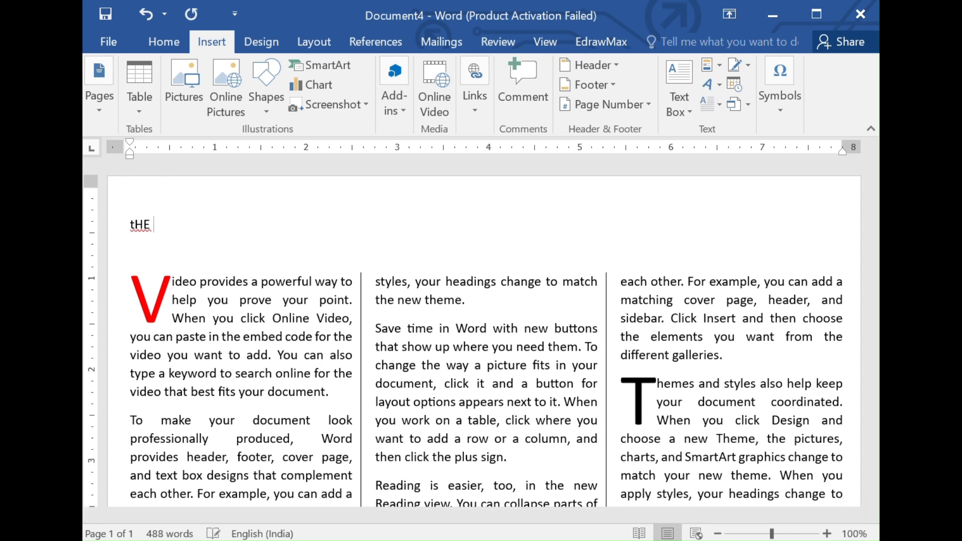
{"action": "type", "text": "TIMES OF"}
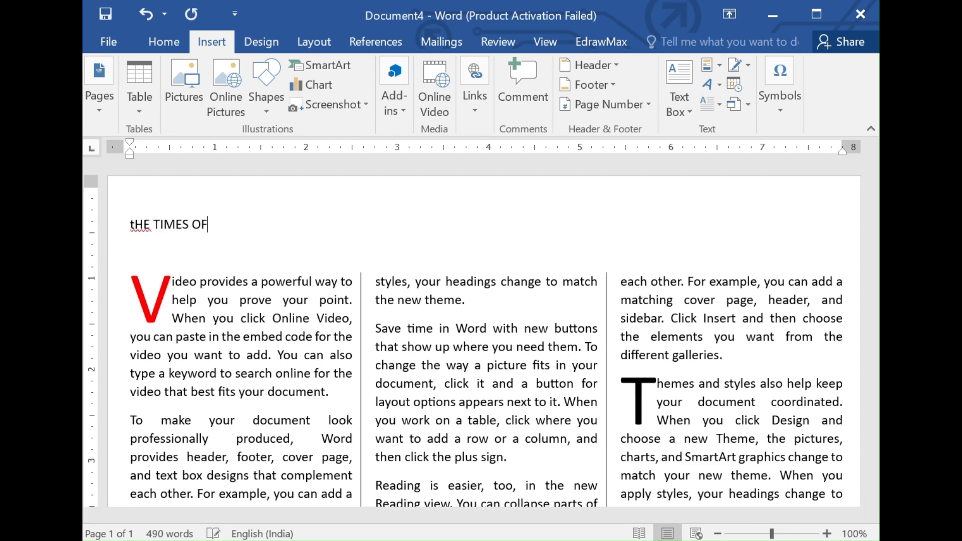
{"action": "key", "text": "BackSpace"}
{"action": "key", "text": "BackSpace"}
{"action": "key", "text": "BackSpace"}
{"action": "key", "text": "BackSpace"}
{"action": "key", "text": "BackSpace"}
{"action": "key", "text": "BackSpace"}
{"action": "key", "text": "BackSpace"}
{"action": "key", "text": "BackSpace"}
{"action": "key", "text": "BackSpace"}
{"action": "key", "text": "BackSpace"}
{"action": "key", "text": "BackSpace"}
{"action": "key", "text": "BackSpace"}
- Enter the title "The Times of India" on the blank line above the columns
{"action": "key", "text": "Caps_Lock"}
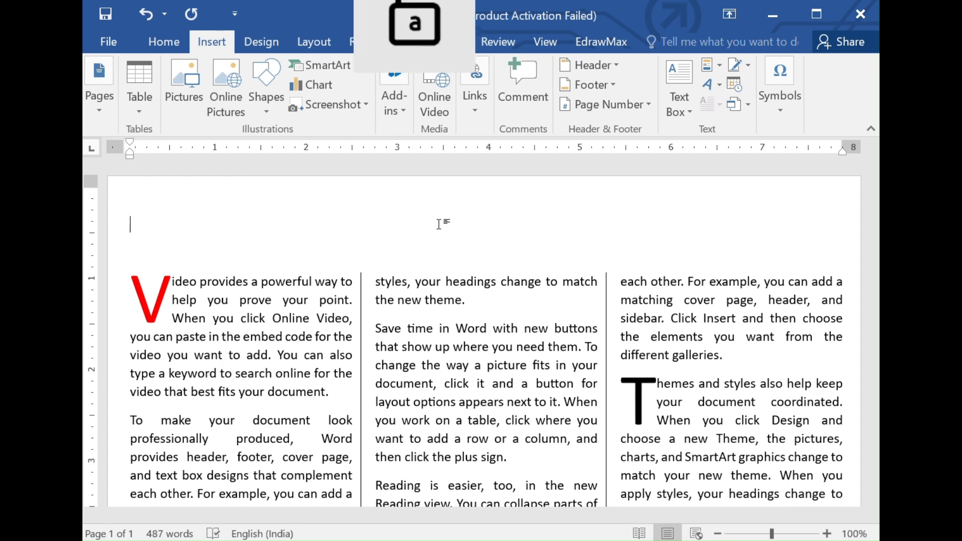
{"action": "type", "text": "The"}
{"action": "type", "text": "T"}
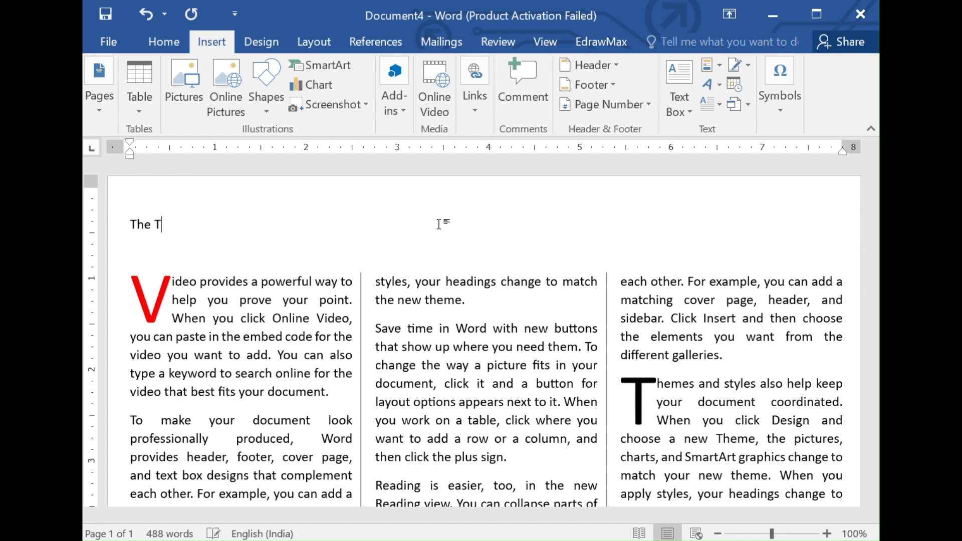
{"action": "type", "text": "imes of Indi"}
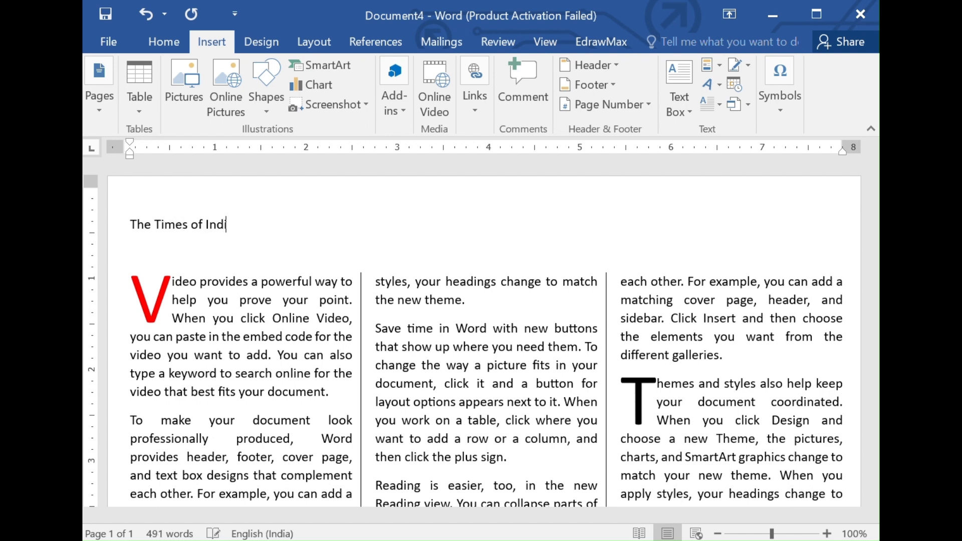
{"action": "type", "text": "a"}
- Apply the light blue outlined text effect to the title "The Times of India" and color its text light green
{"action": "left_click", "coordinate": [135, 223]}
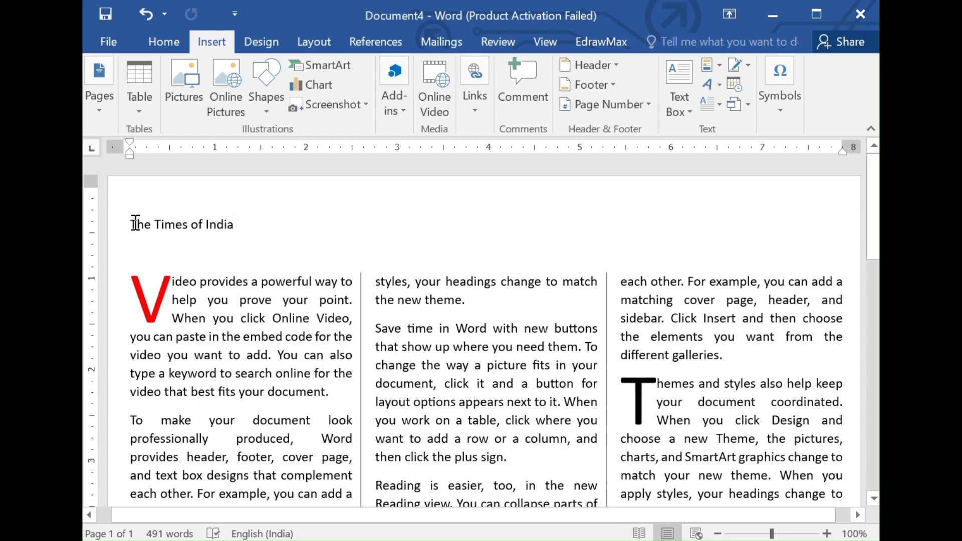
{"action": "left_click_drag", "start_coordinate": [134, 223], "coordinate": [240, 225]}
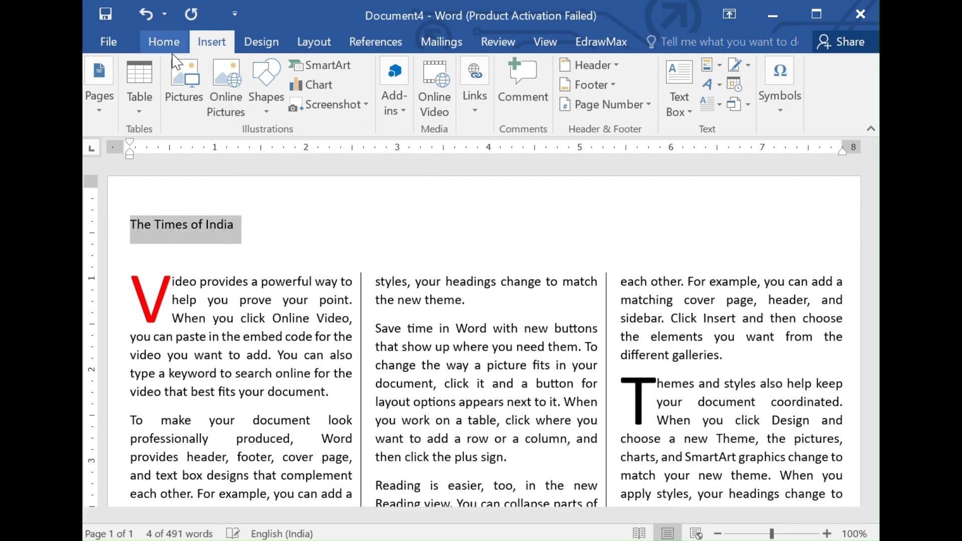
{"action": "left_click", "coordinate": [165, 43]}
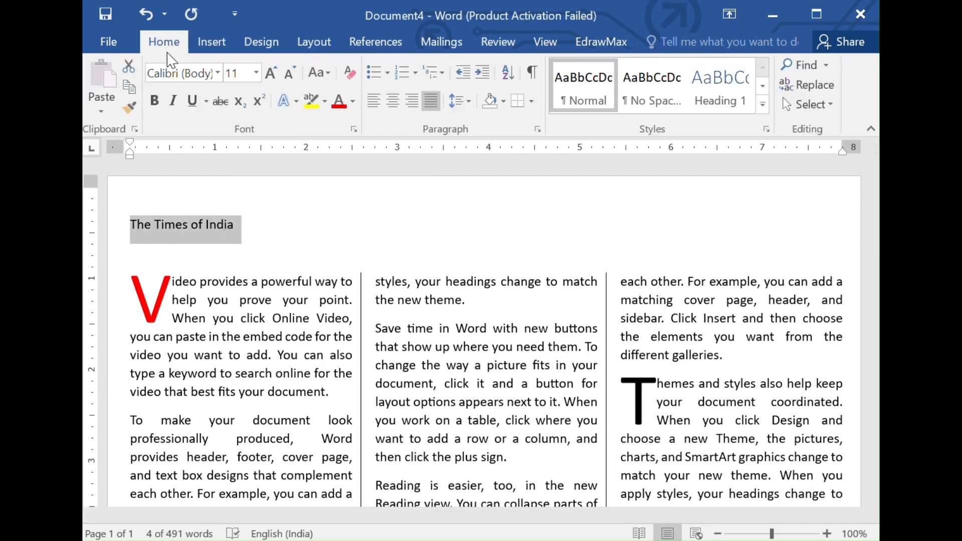
{"action": "left_click", "coordinate": [294, 103]}
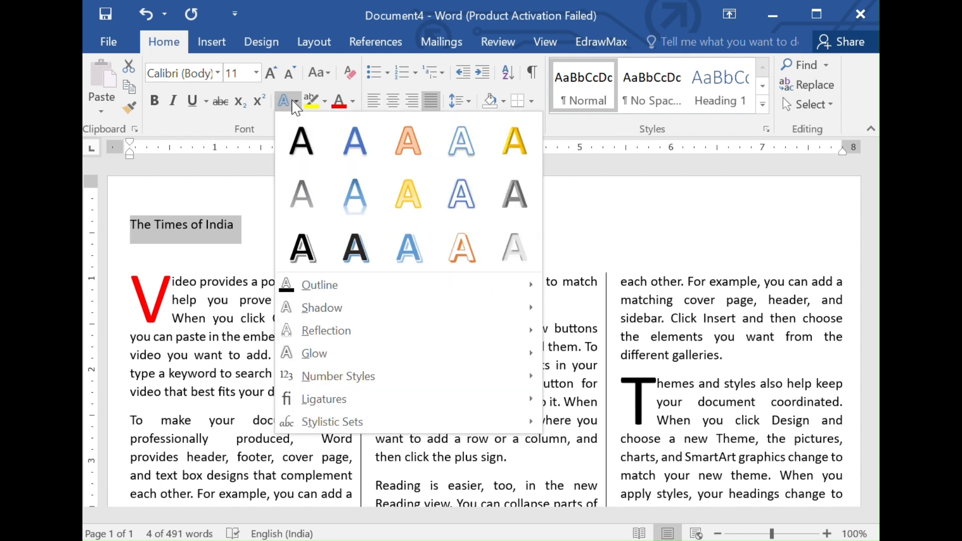
{"action": "left_click", "coordinate": [468, 147]}
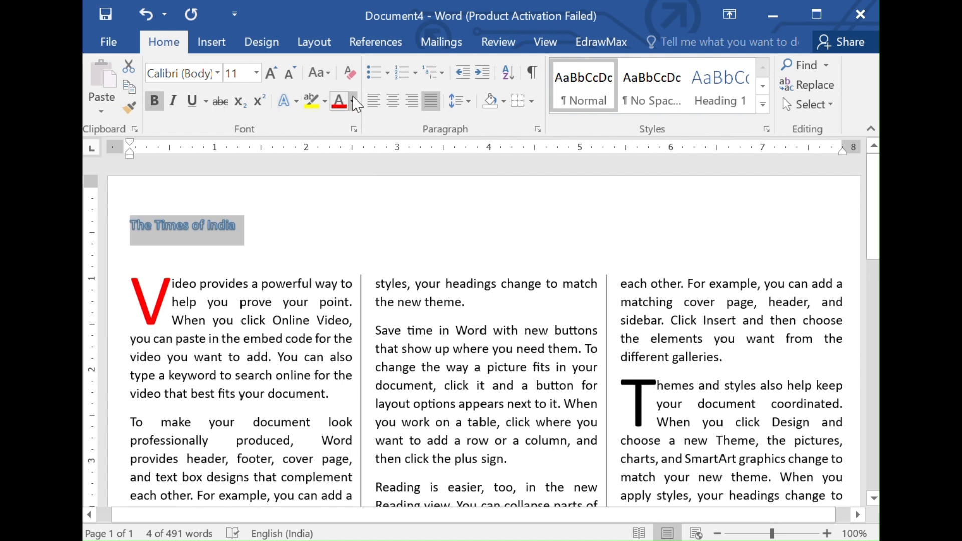
{"action": "left_click", "coordinate": [355, 102]}
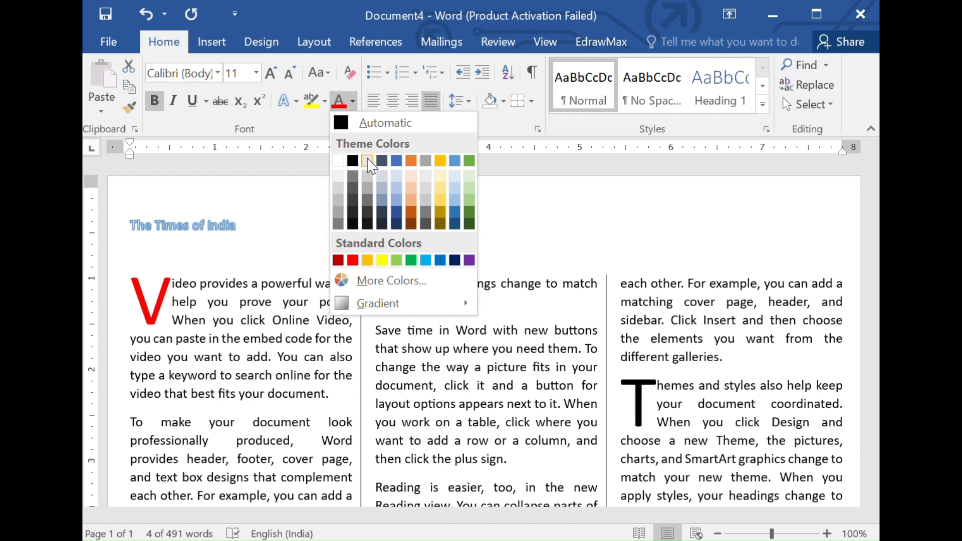
{"action": "left_click", "coordinate": [396, 260]}
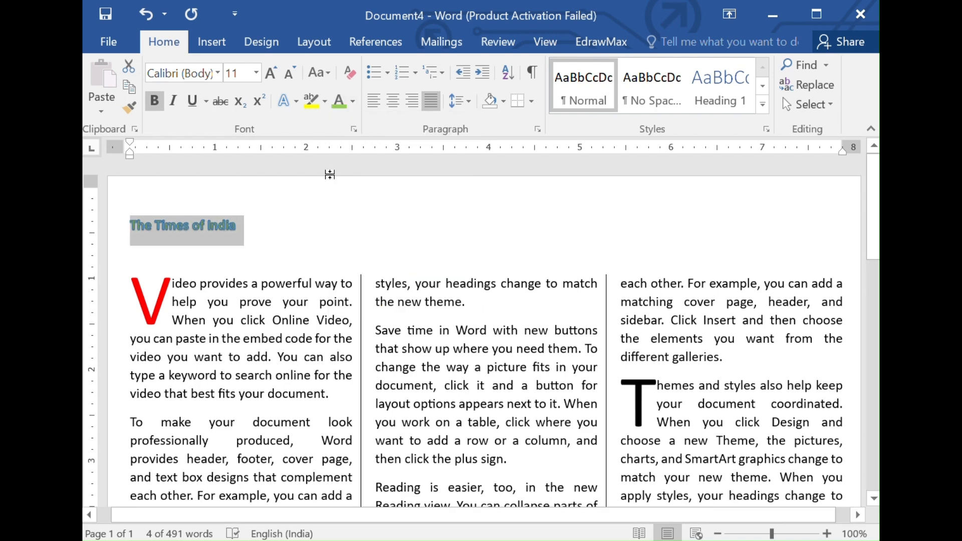
- Enlarge the title "The Times of India" to 36 pt
{"action": "left_click", "coordinate": [271, 77]}
{"action": "left_click", "coordinate": [271, 76]}
{"action": "left_click", "coordinate": [270, 76]}
{"action": "left_click", "coordinate": [271, 76]}
{"action": "left_click", "coordinate": [271, 76]}
{"action": "left_click", "coordinate": [270, 76]}
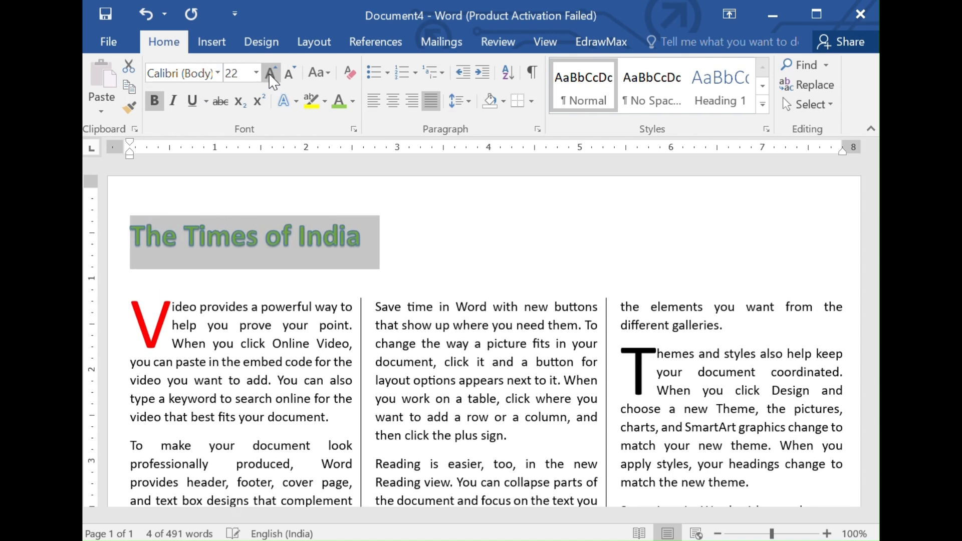
{"action": "left_click", "coordinate": [270, 76]}
{"action": "left_click", "coordinate": [271, 76]}
{"action": "left_click", "coordinate": [271, 76]}
{"action": "left_click", "coordinate": [271, 76]}
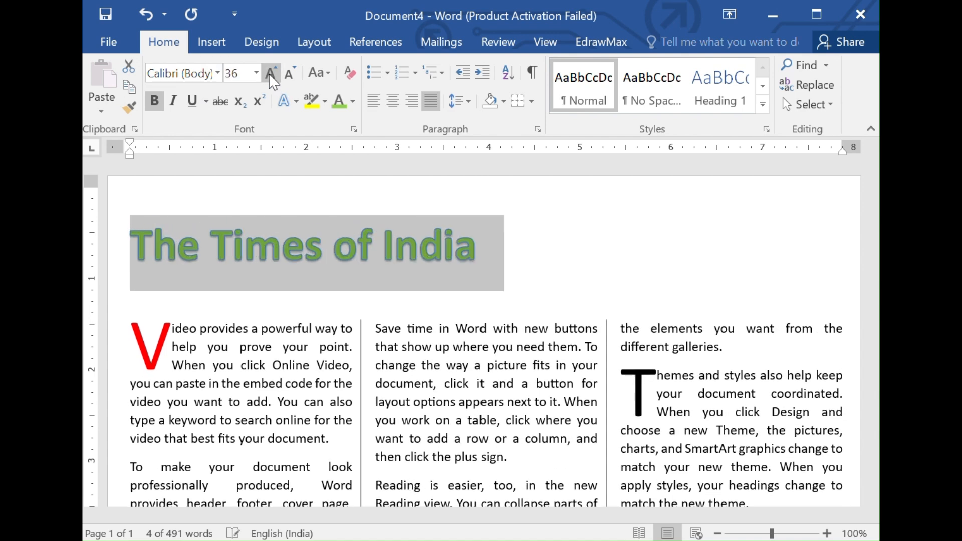
- Center the title "The Times of India" across the page
{"action": "left_click", "coordinate": [399, 110]}
{"action": "left_click", "coordinate": [400, 110]}
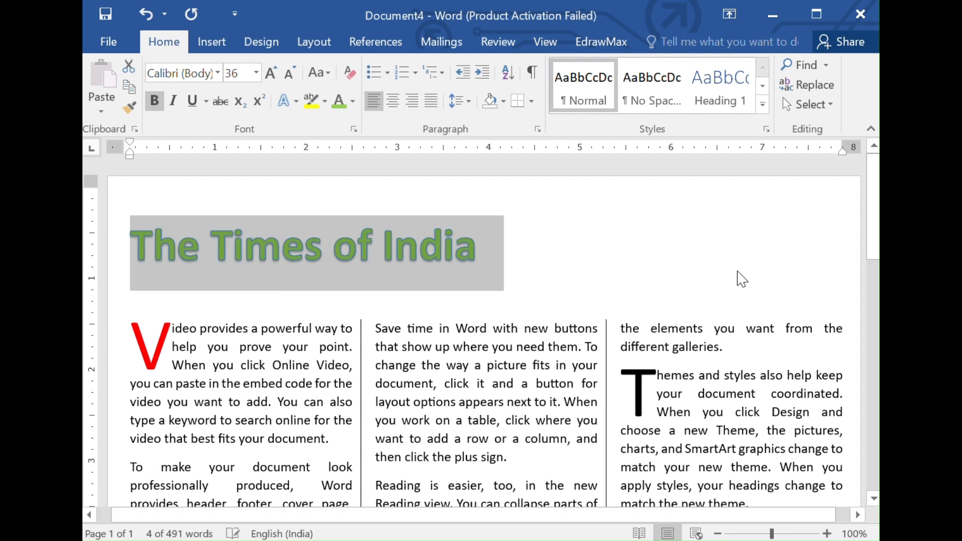
{"action": "left_click", "coordinate": [401, 93]}
{"action": "left_click", "coordinate": [709, 239]}
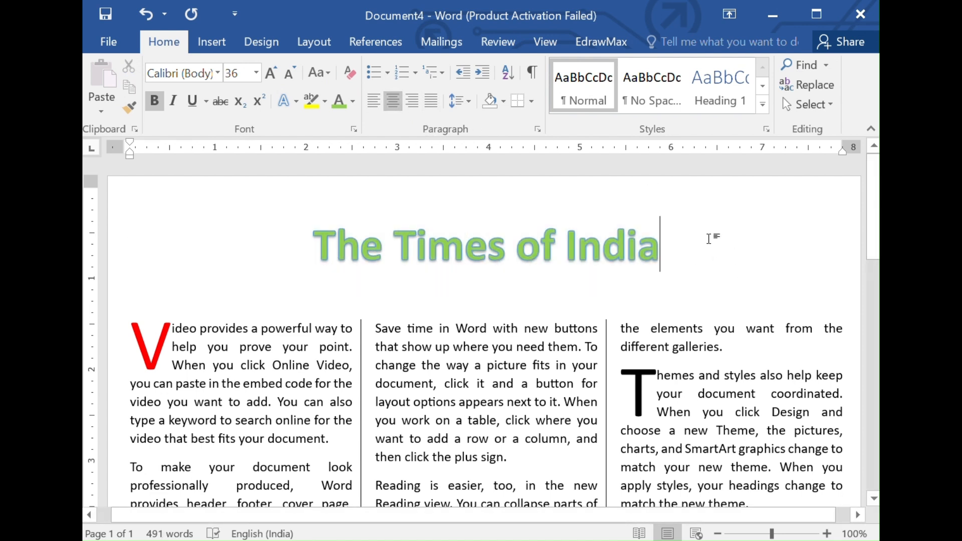
{"action": "left_click", "coordinate": [209, 44]}
{"action": "left_click", "coordinate": [276, 84]}
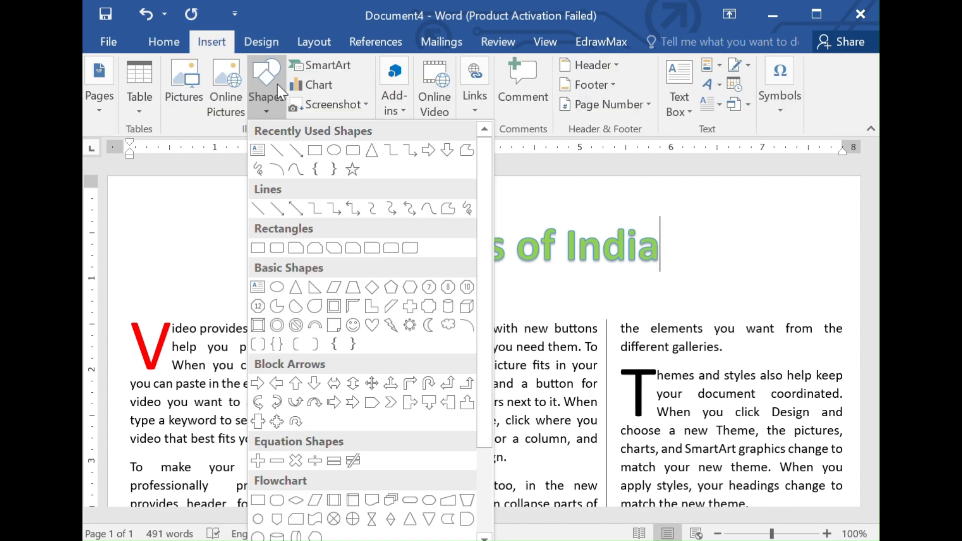
{"action": "left_click", "coordinate": [277, 149]}
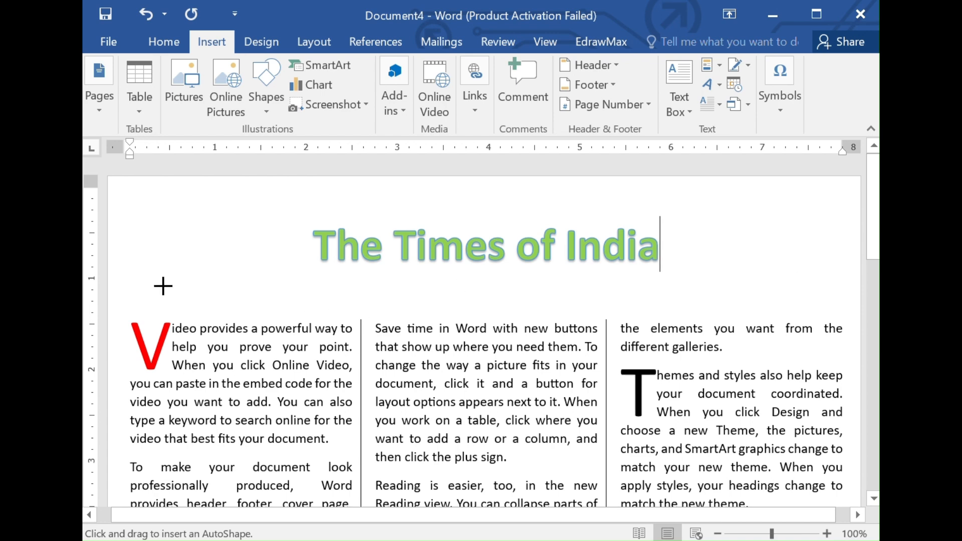
{"action": "scroll", "coordinate": [120, 282], "scroll_direction": "down", "scroll_amount": 1}
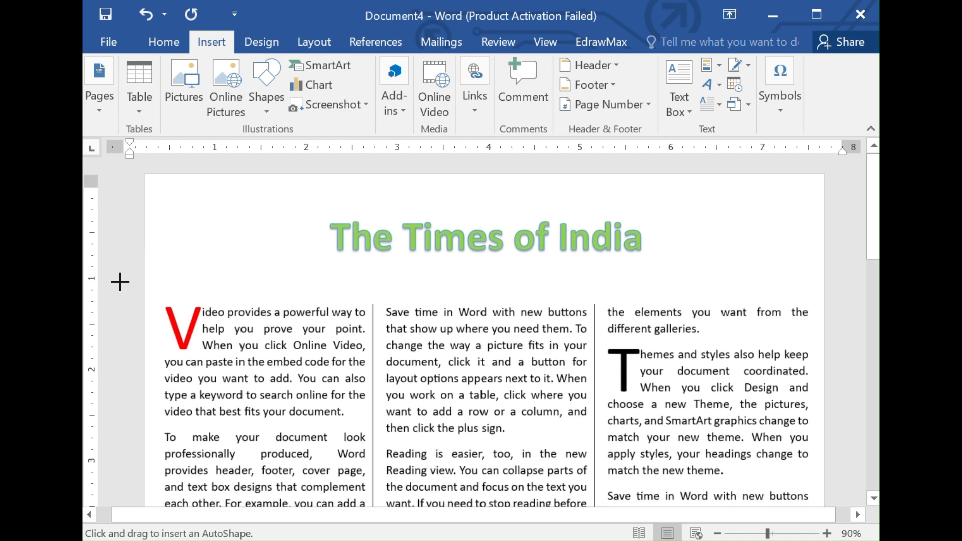
{"action": "key", "text": "Escape"}
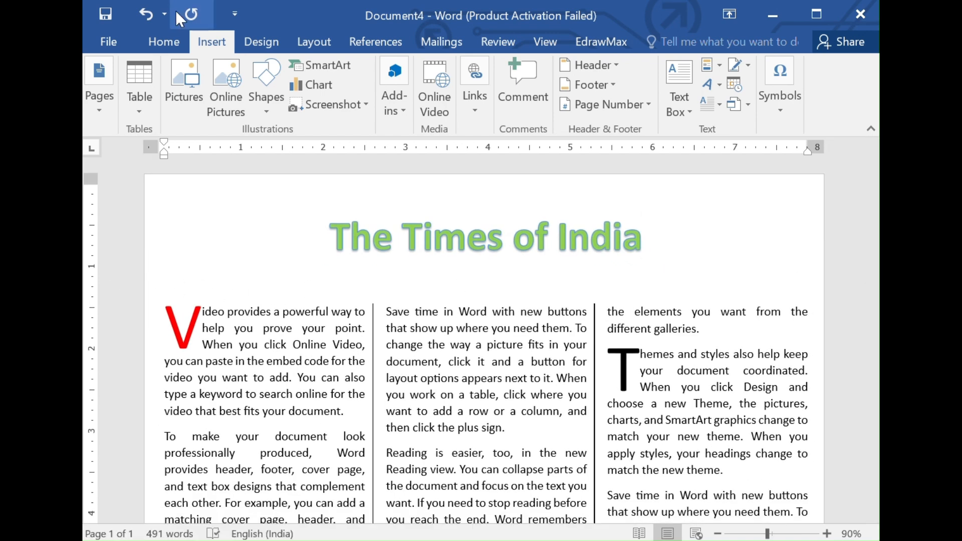
- Draw a straight horizontal line across the page width between the title and the columns
{"action": "left_click", "coordinate": [272, 94]}
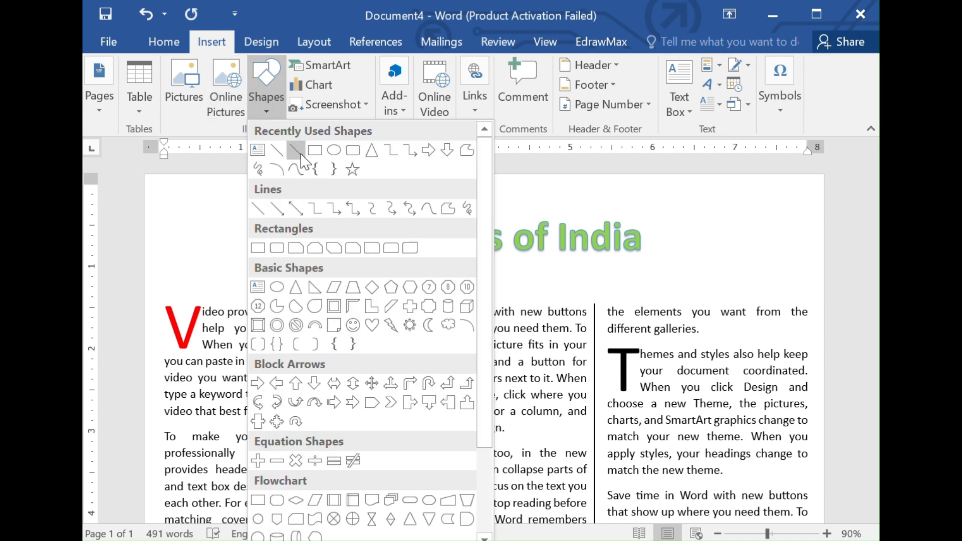
{"action": "left_click", "coordinate": [275, 158]}
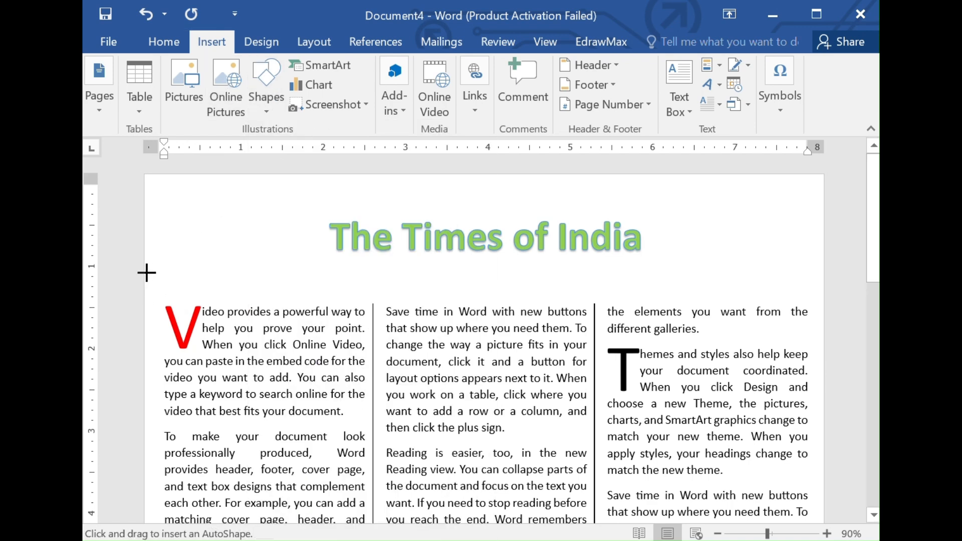
{"action": "left_click_drag", "start_coordinate": [146, 273], "coordinate": [819, 254]}
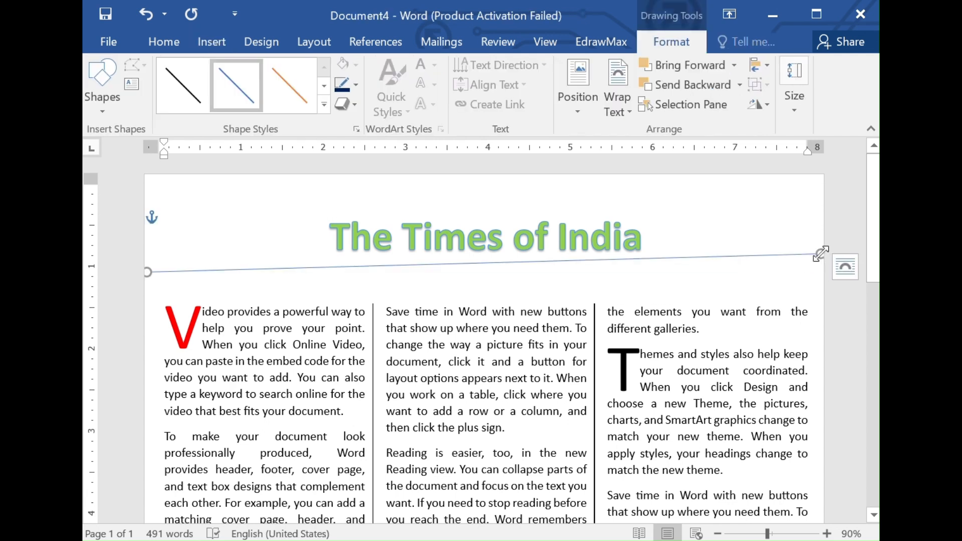
{"action": "left_click_drag", "start_coordinate": [815, 254], "coordinate": [813, 283]}
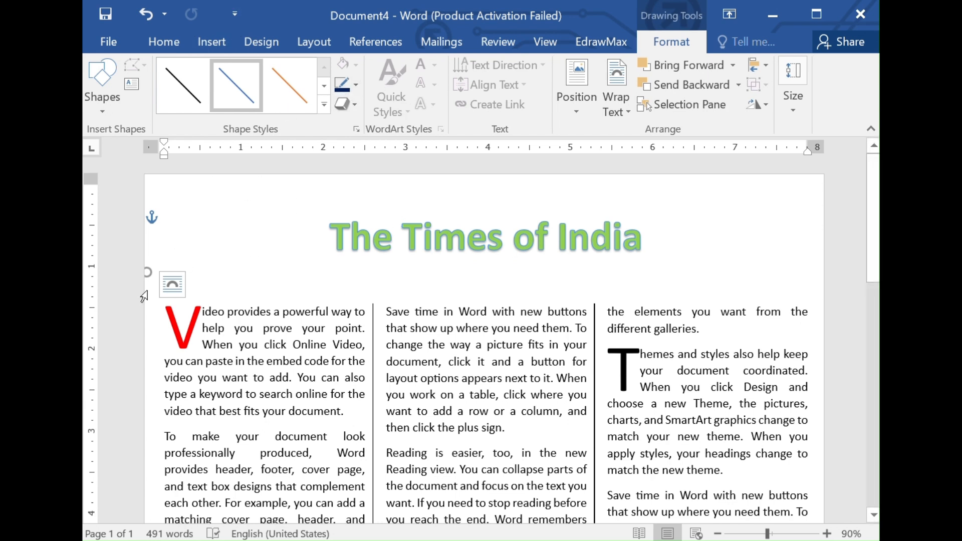
{"action": "left_click_drag", "start_coordinate": [194, 271], "coordinate": [806, 281]}
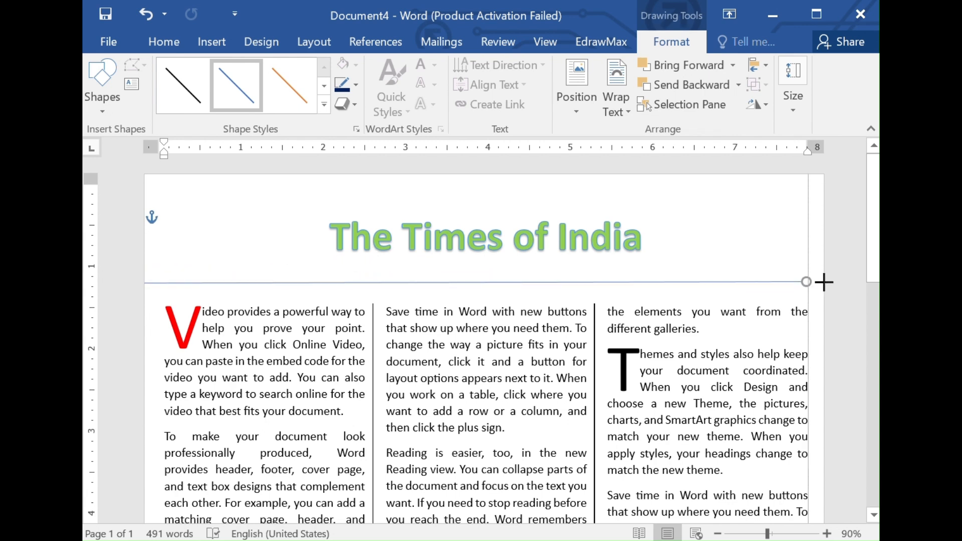
- Set the line under the title to a 3 pt weight and color it black
{"action": "left_click", "coordinate": [356, 87]}
{"action": "mouse_move", "coordinate": [400, 286]}
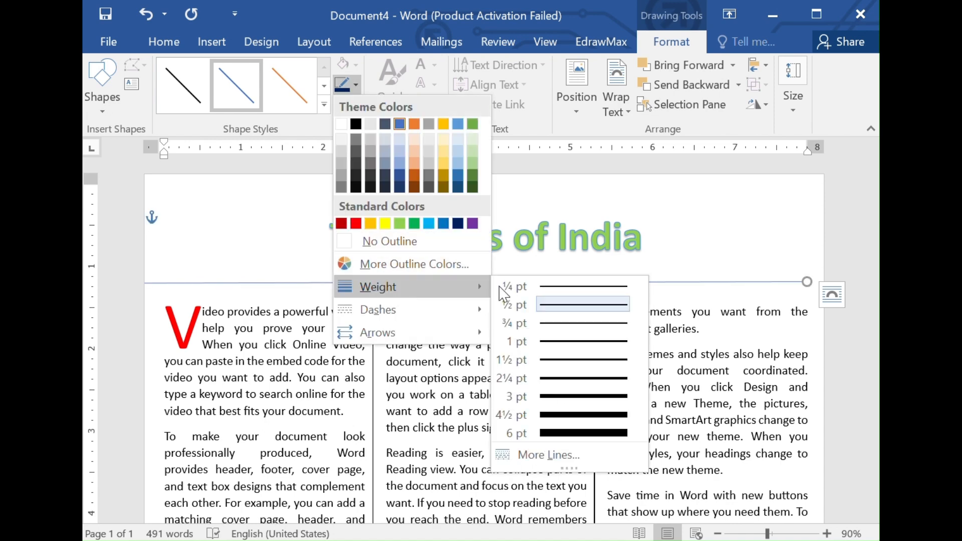
{"action": "left_click", "coordinate": [564, 397]}
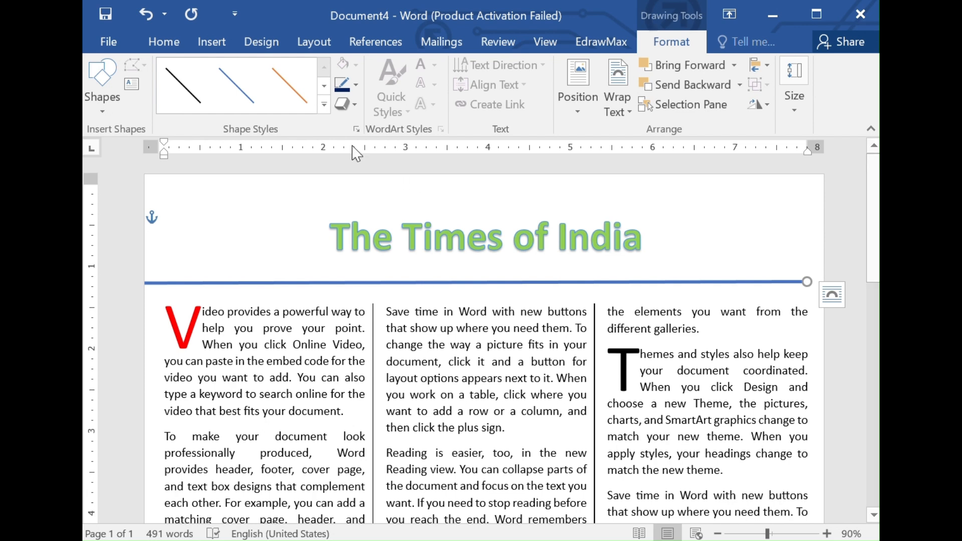
{"action": "left_click", "coordinate": [357, 85]}
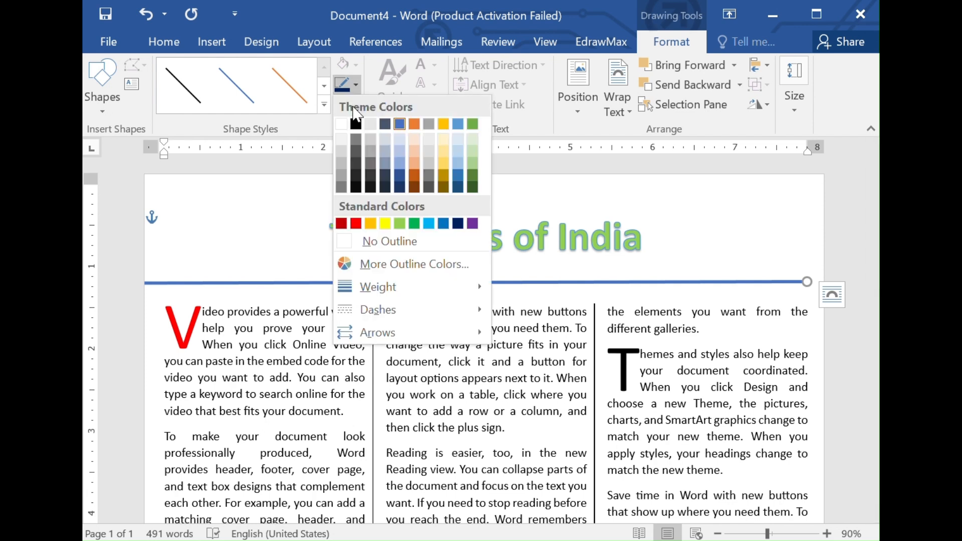
{"action": "left_click", "coordinate": [356, 124]}
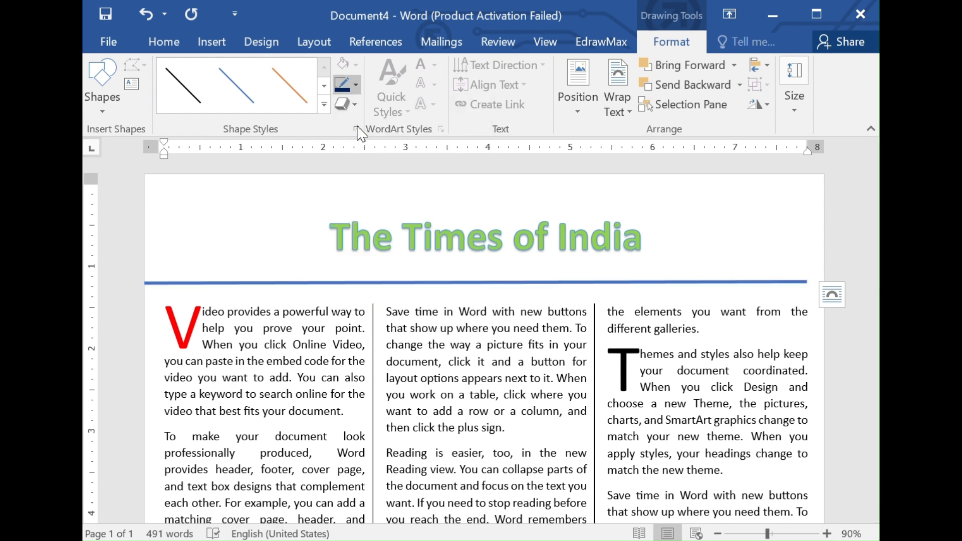
- Add a blank line after the title "The Times of India" and move the black line slightly down
{"action": "left_click", "coordinate": [191, 264]}
{"action": "left_click", "coordinate": [184, 261]}
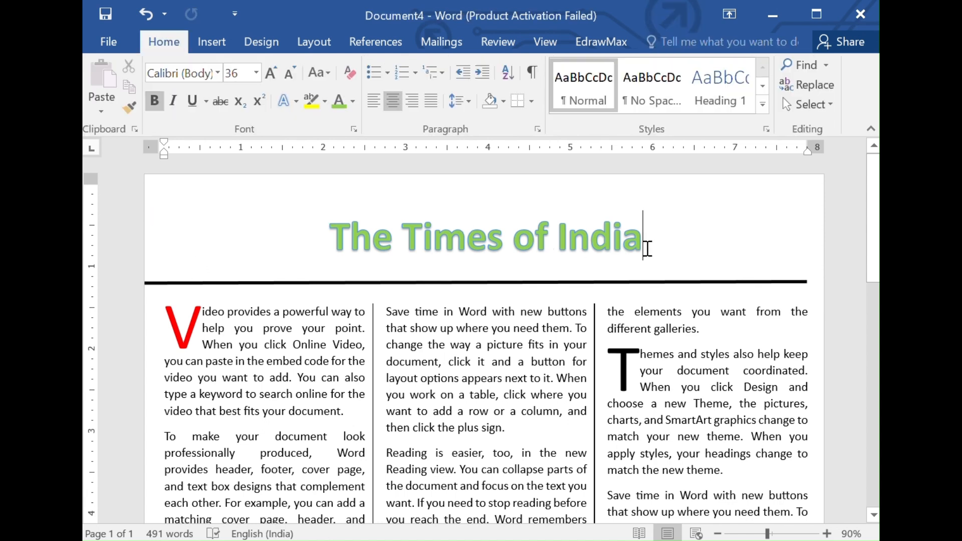
{"action": "key", "text": "Return"}
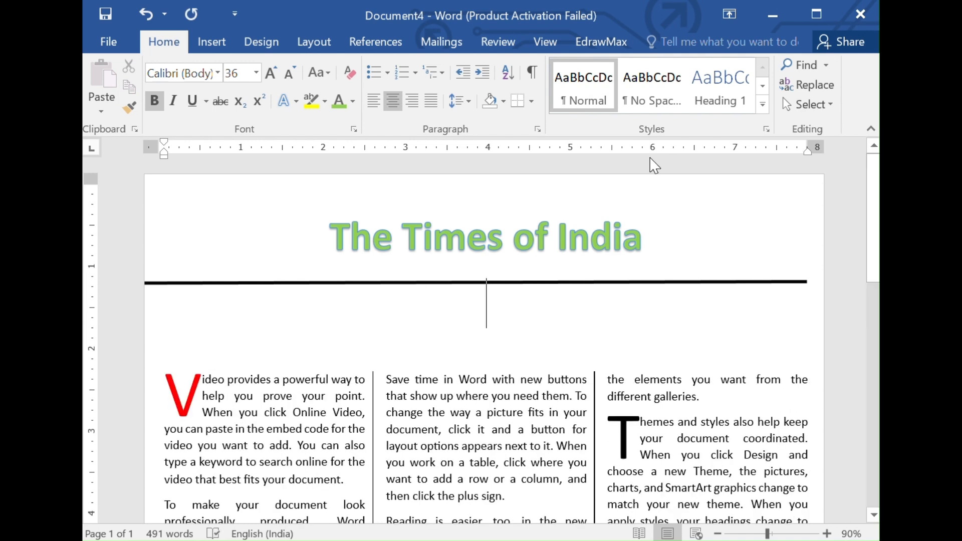
{"action": "left_click_drag", "start_coordinate": [516, 284], "coordinate": [516, 296]}
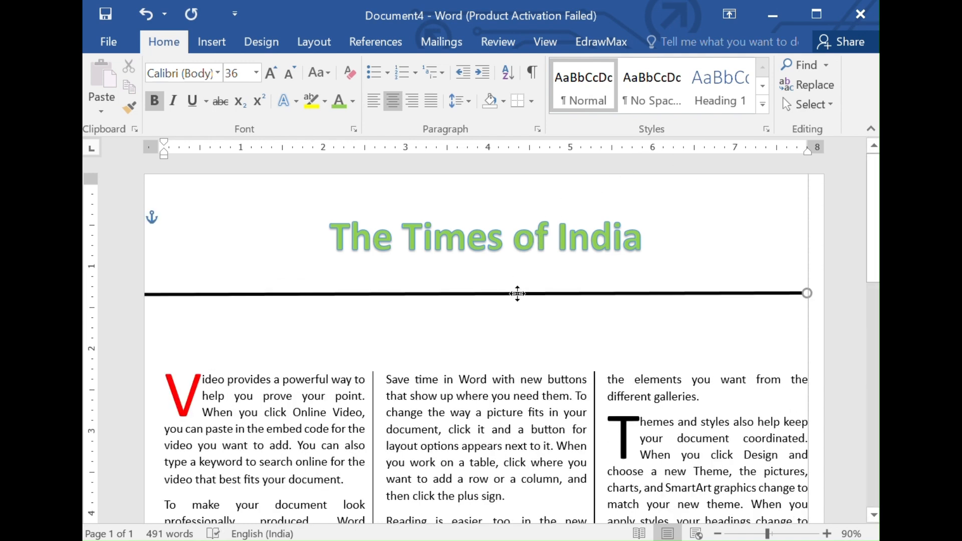
{"action": "left_click", "coordinate": [256, 72]}
{"action": "left_click", "coordinate": [241, 133]}
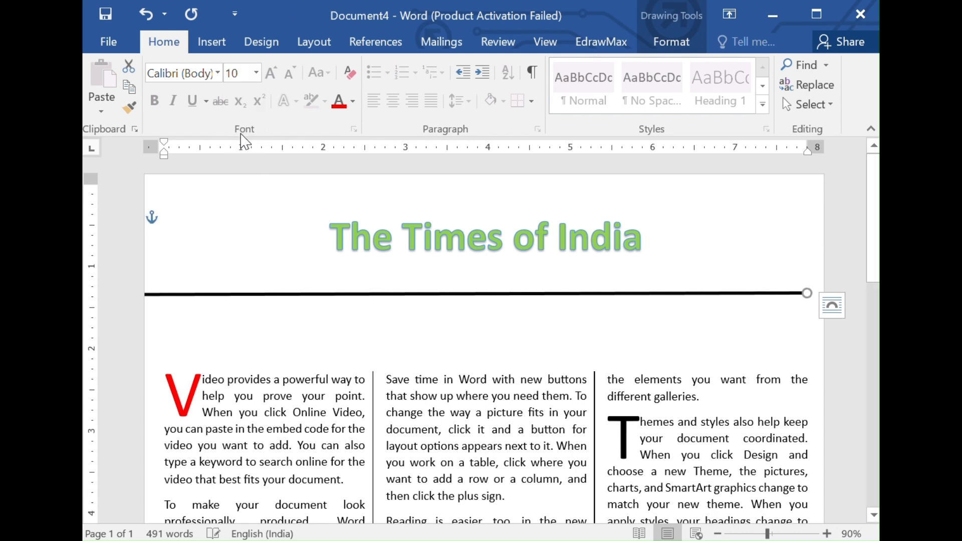
{"action": "left_click", "coordinate": [286, 266]}
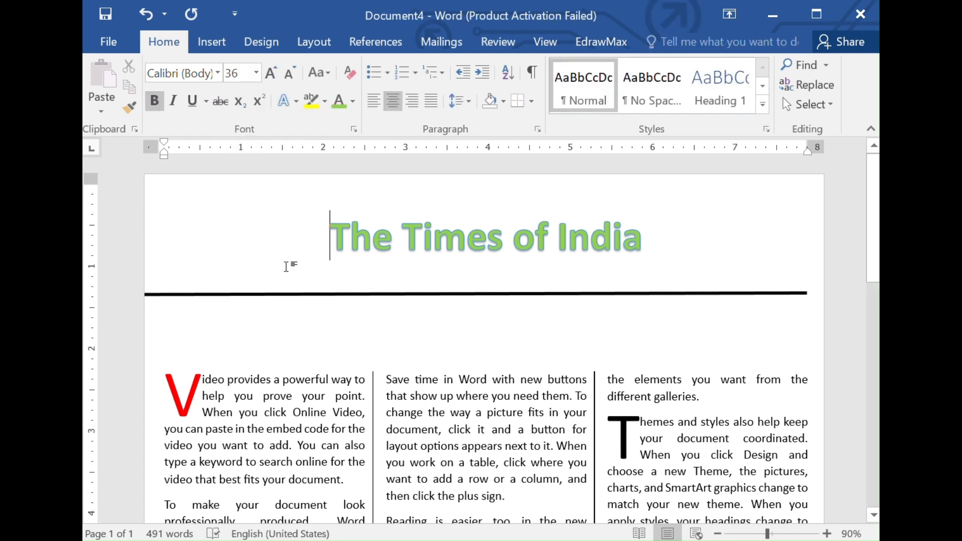
{"action": "key", "text": "Up"}
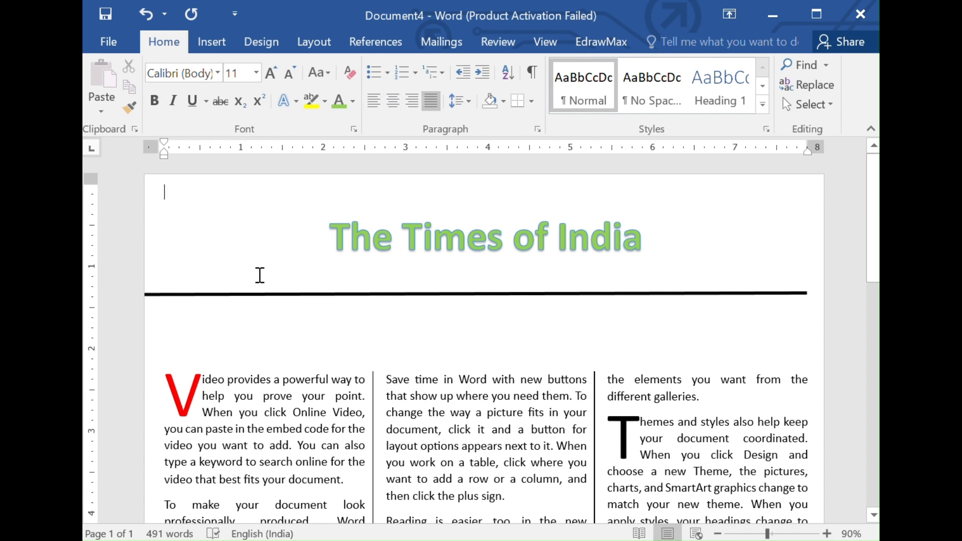
{"action": "key", "text": "Down"}
{"action": "key", "text": "Down"}
{"action": "left_click", "coordinate": [639, 269]}
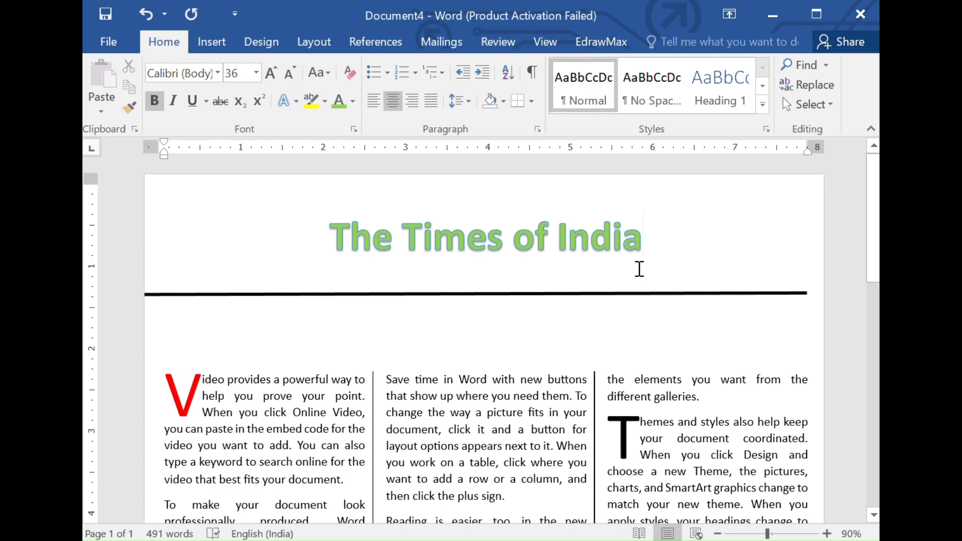
{"action": "type", "text": "D"}
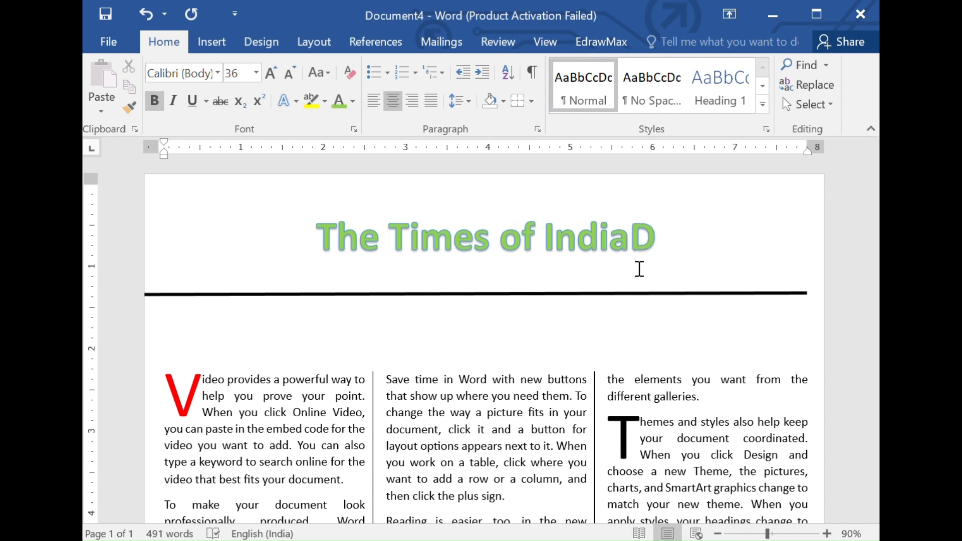
{"action": "key", "text": "BackSpace"}
- Add another line directly below the title, left-aligned and at 10 pt font size
{"action": "key", "text": "Return"}
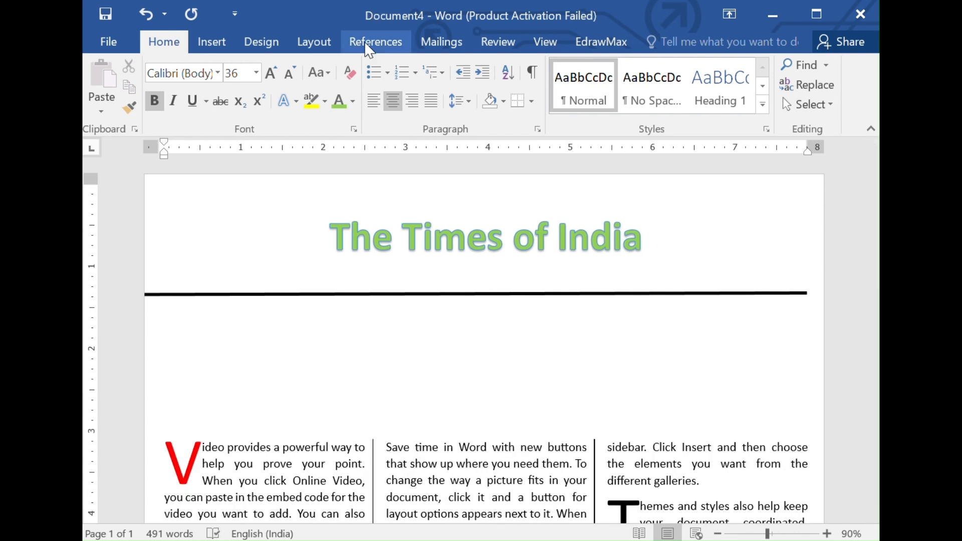
{"action": "left_click", "coordinate": [373, 101]}
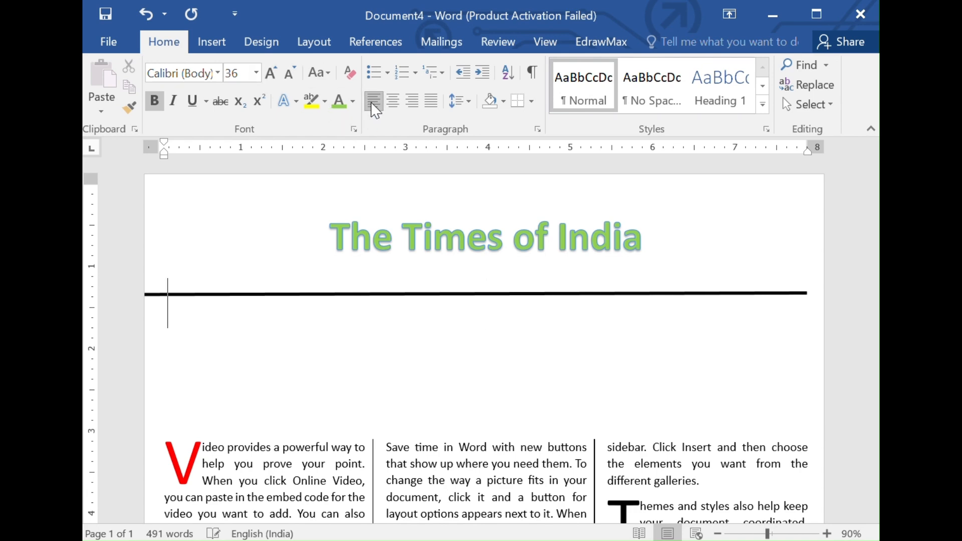
{"action": "left_click", "coordinate": [256, 72]}
{"action": "left_click", "coordinate": [242, 131]}
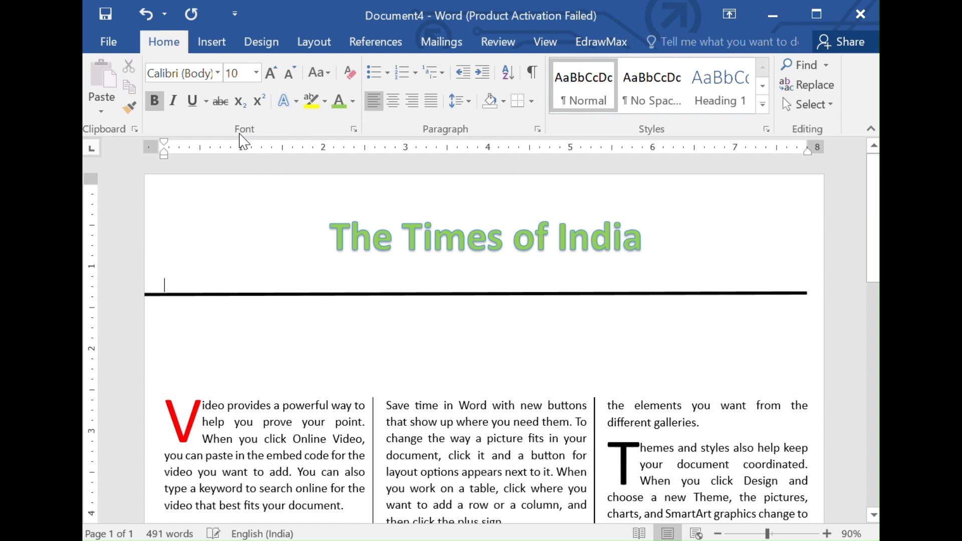
- Enter "Date" on the new line below the title and clear its formatting
{"action": "type", "text": "Date"}
{"action": "double_click", "coordinate": [176, 283]}
{"action": "left_click", "coordinate": [348, 67]}
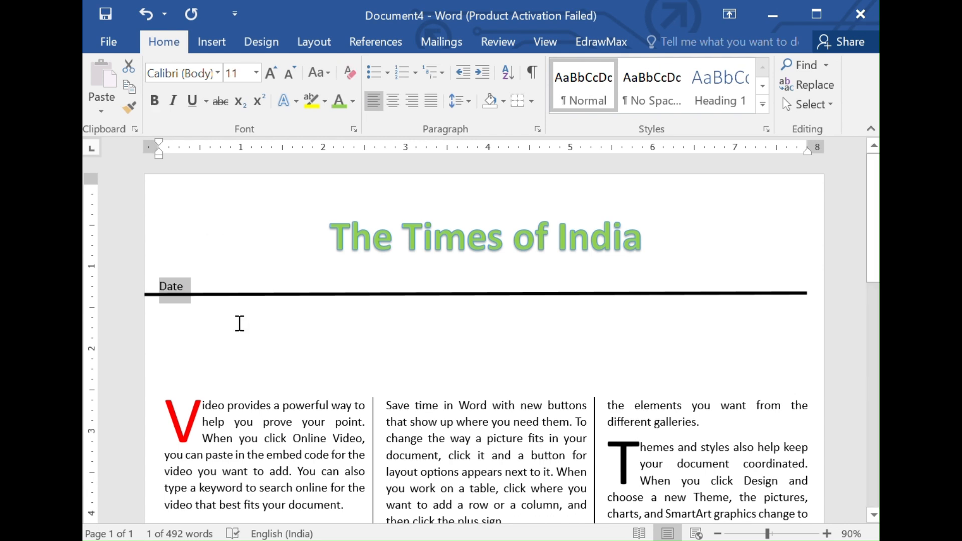
- Enter ":8/01/2026" beside "Date" and "Website: abcxyz.com" around the middle of the same line
{"action": "double_click", "coordinate": [213, 282]}
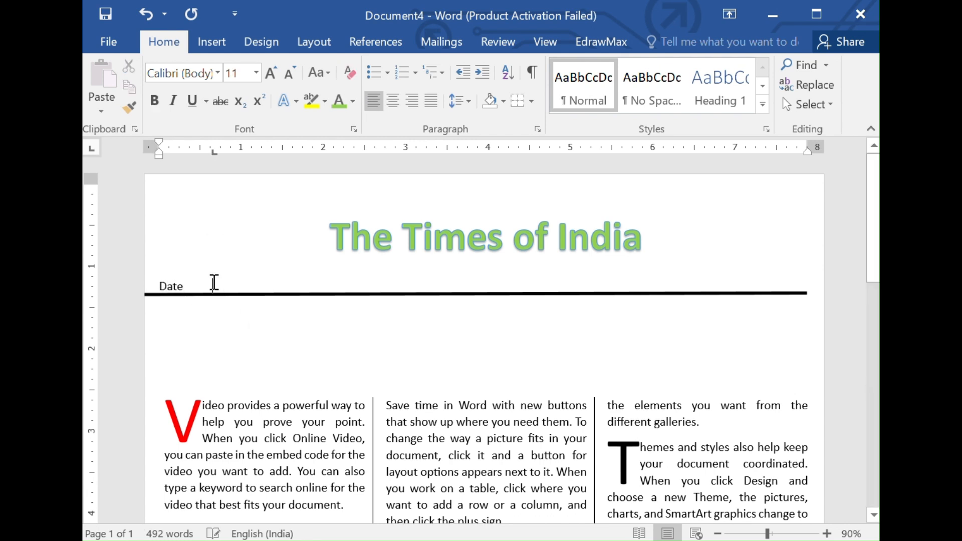
{"action": "type", "text": "1/2026 www"}
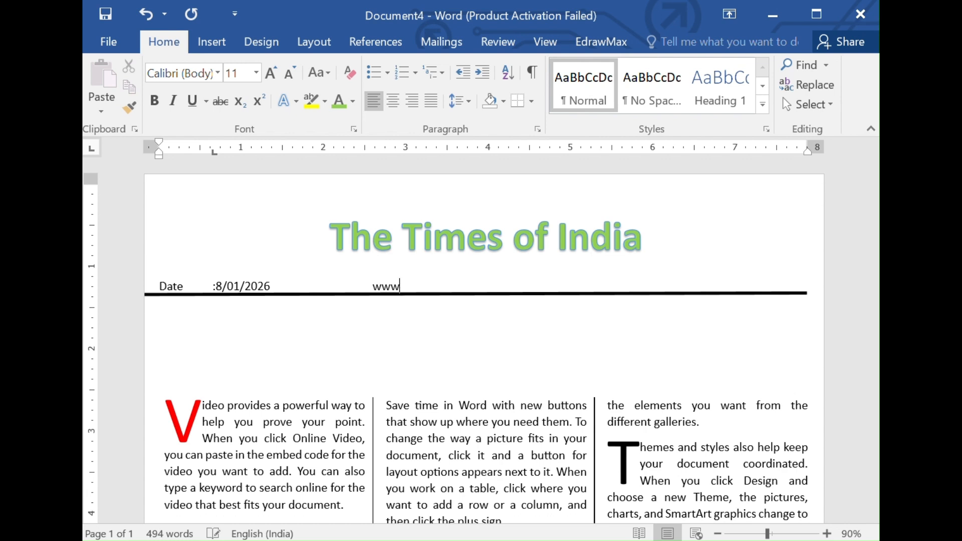
{"action": "key", "text": "BackSpace"}
{"action": "key", "text": "BackSpace"}
{"action": "key", "text": "BackSpace"}
{"action": "type", "text": "Website: abcxyz.com"}
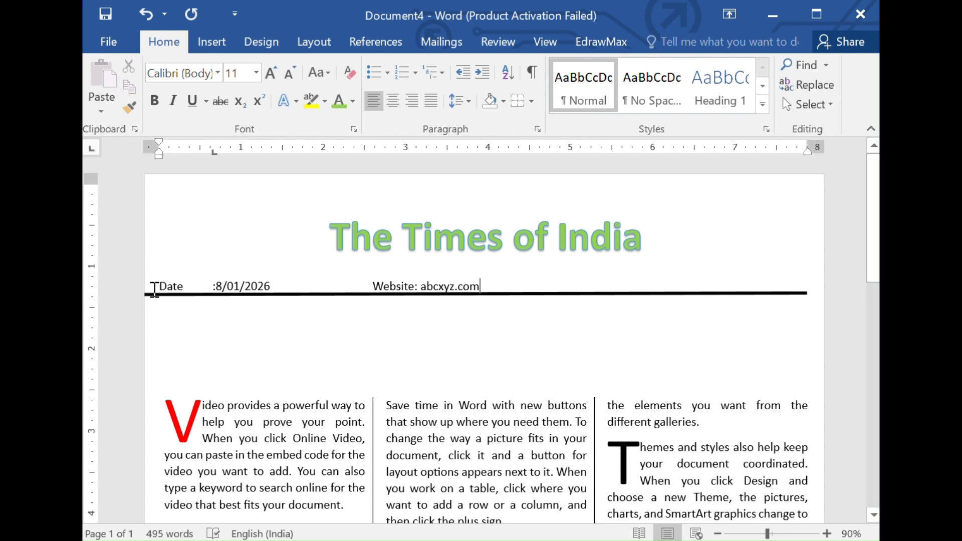
- Make the labels "Date" and "Website:" bold
{"action": "left_click_drag", "start_coordinate": [160, 286], "coordinate": [184, 292]}
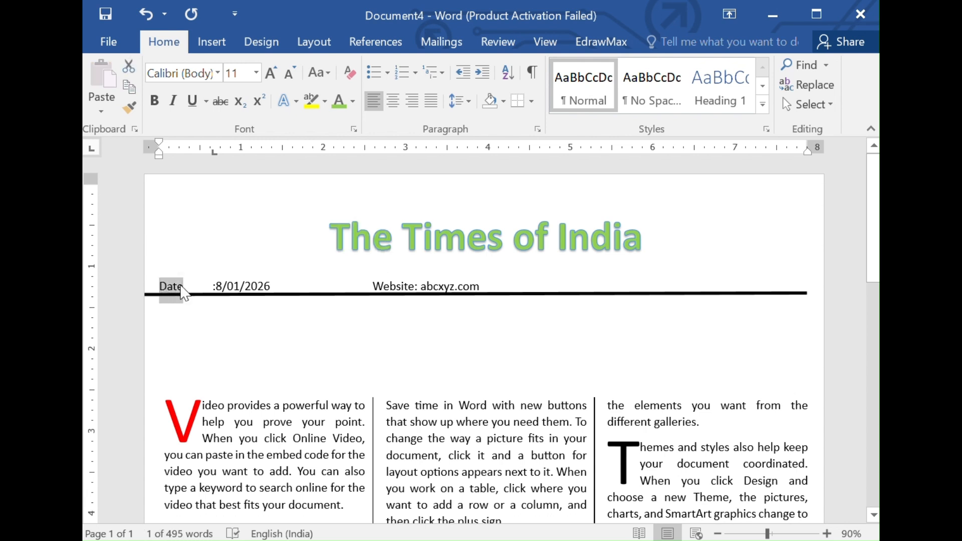
{"action": "key", "text": "ctrl+b"}
{"action": "left_click_drag", "start_coordinate": [374, 287], "coordinate": [419, 289]}
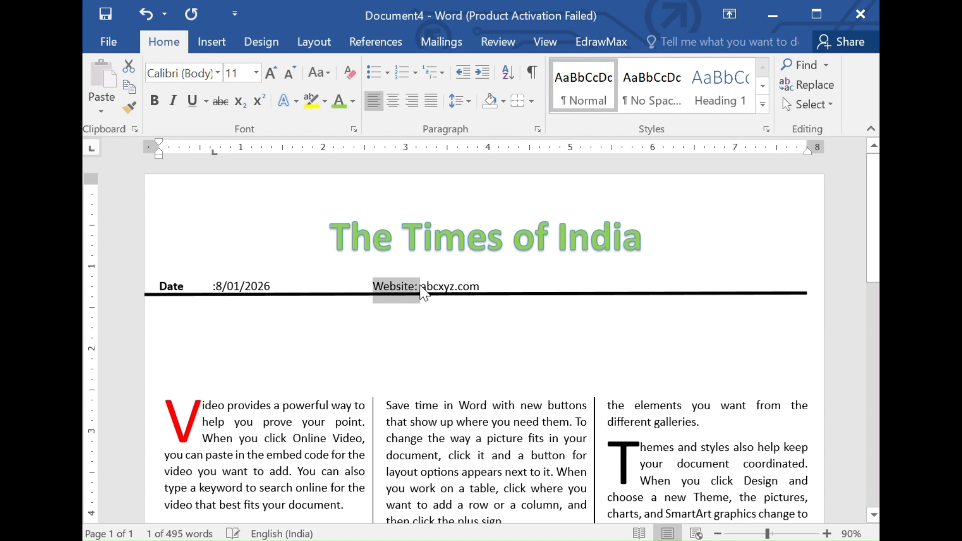
{"action": "key", "text": "ctrl+b"}
- Add "Contact:" with the phone number at the end of the date line and bold the word "Contact"
{"action": "key", "text": "End"}
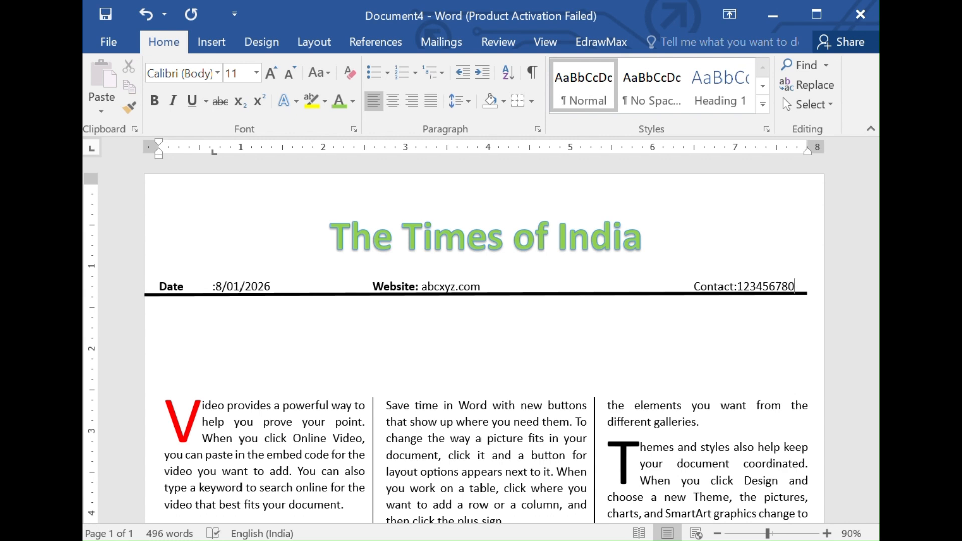
{"action": "left_click", "coordinate": [721, 278], "text": "shift"}
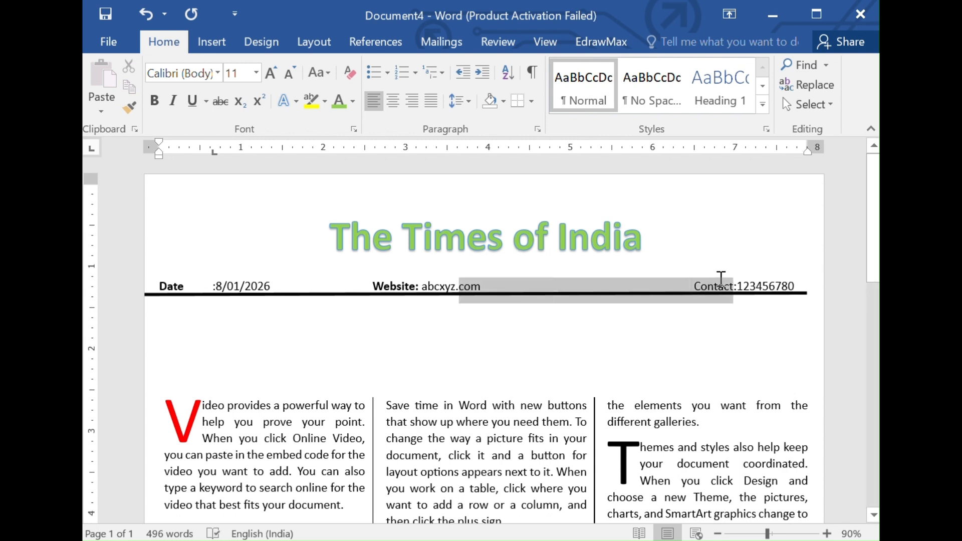
{"action": "right_click", "coordinate": [719, 277]}
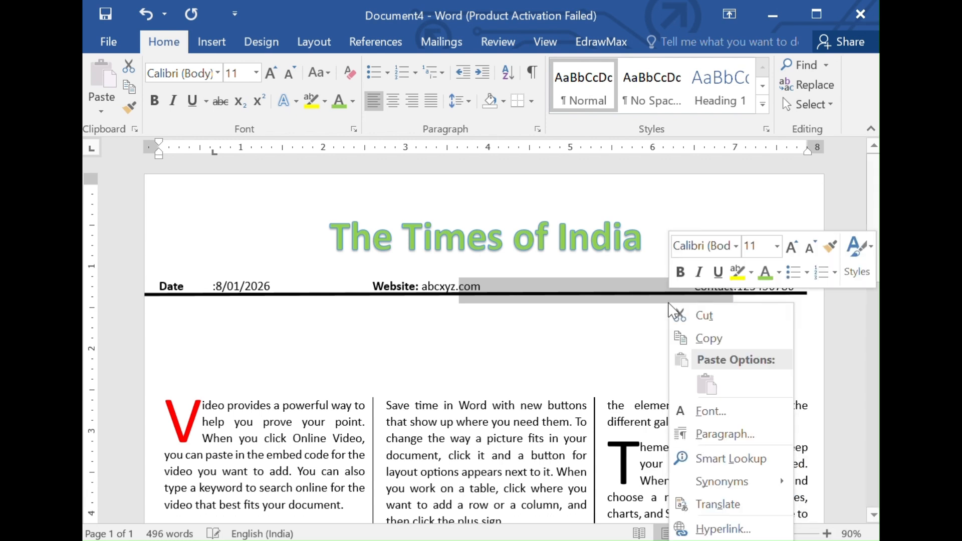
{"action": "left_click", "coordinate": [625, 316]}
{"action": "left_click", "coordinate": [653, 289]}
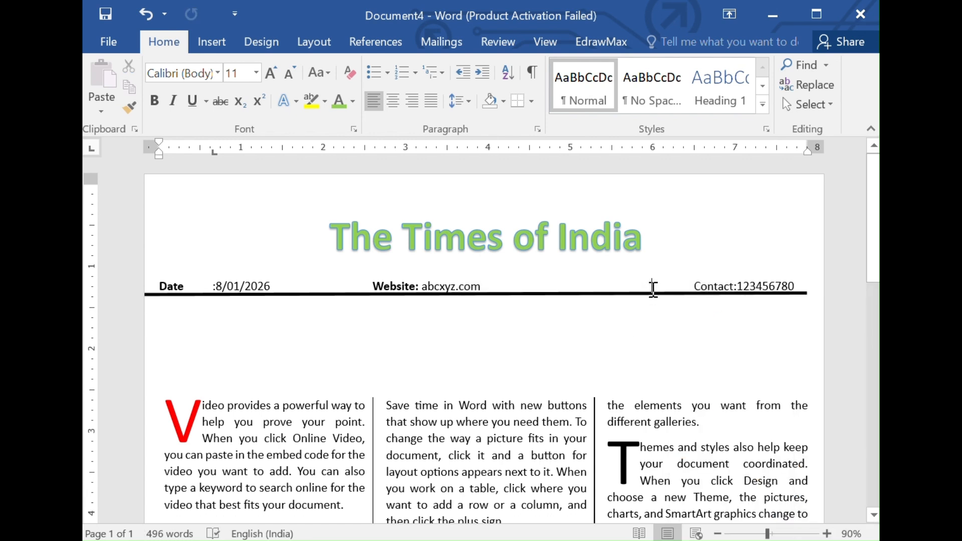
{"action": "left_click_drag", "start_coordinate": [696, 285], "coordinate": [735, 289]}
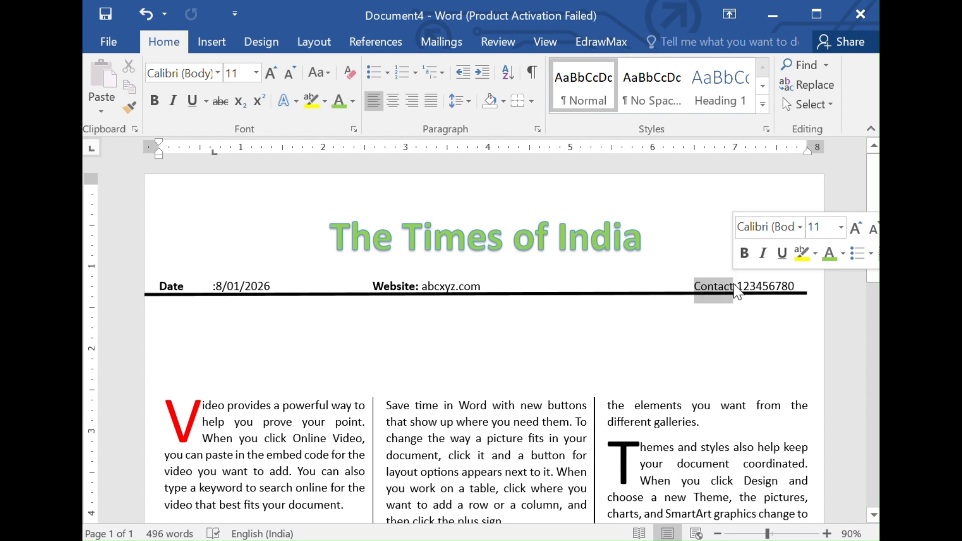
{"action": "key", "text": "ctrl+b"}
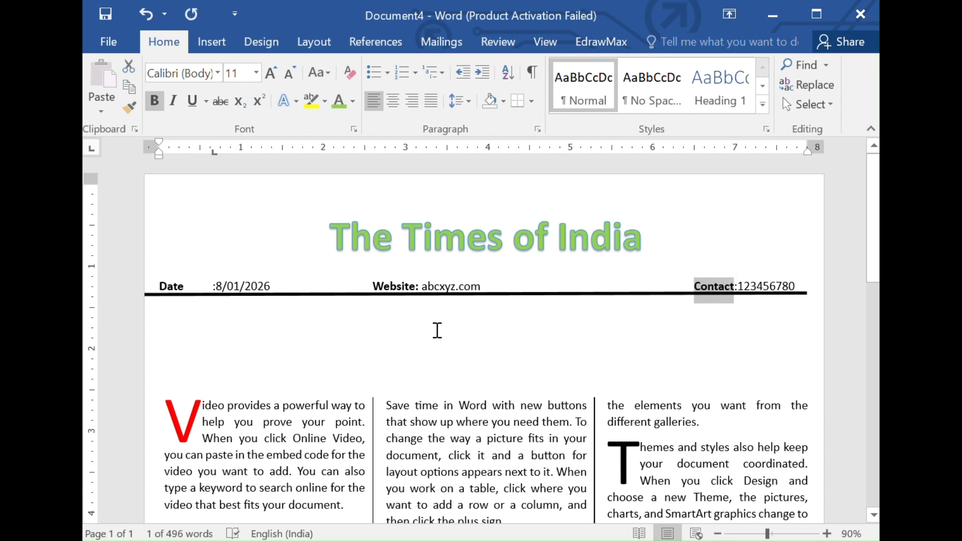
- Delete the empty lines between the date line and the three columns
{"action": "left_click", "coordinate": [435, 330]}
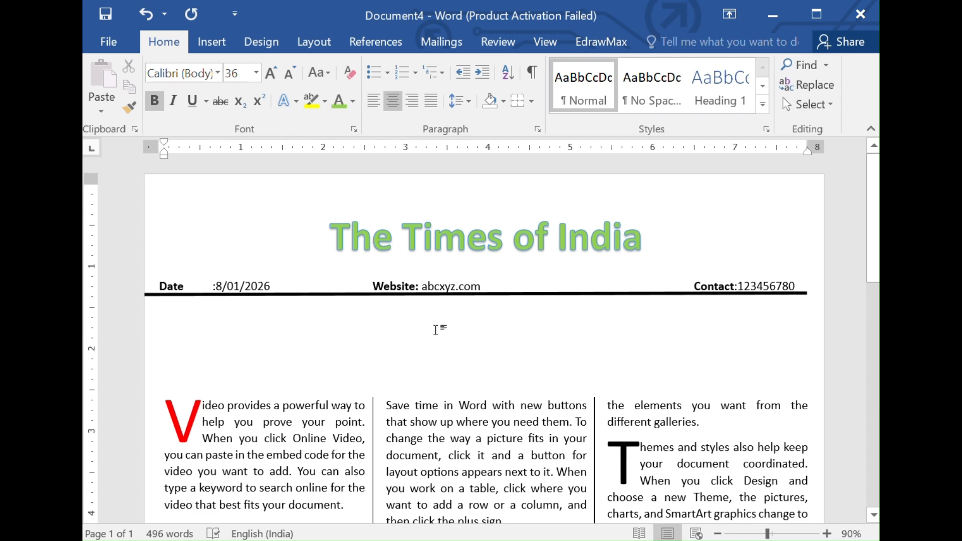
{"action": "key", "text": "Delete"}
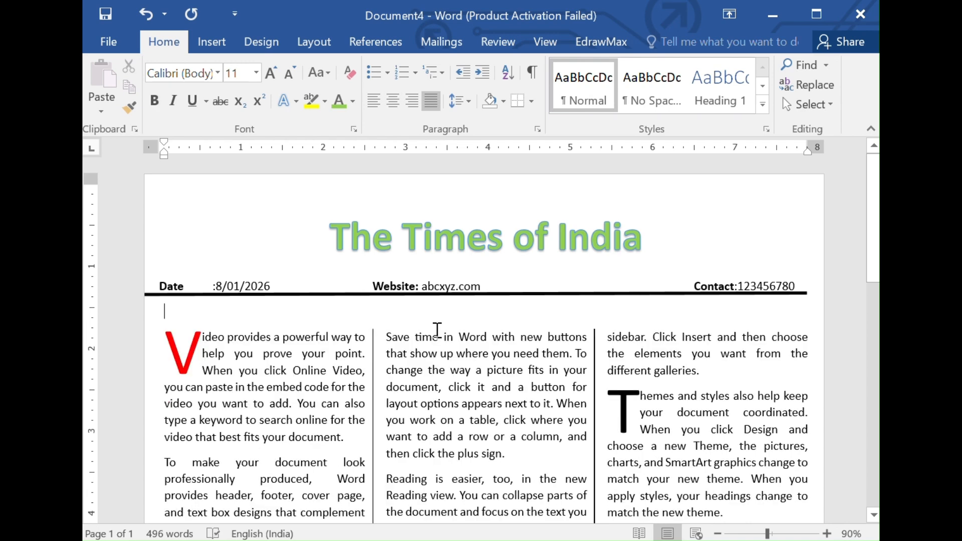
{"action": "key", "text": "BackSpace"}
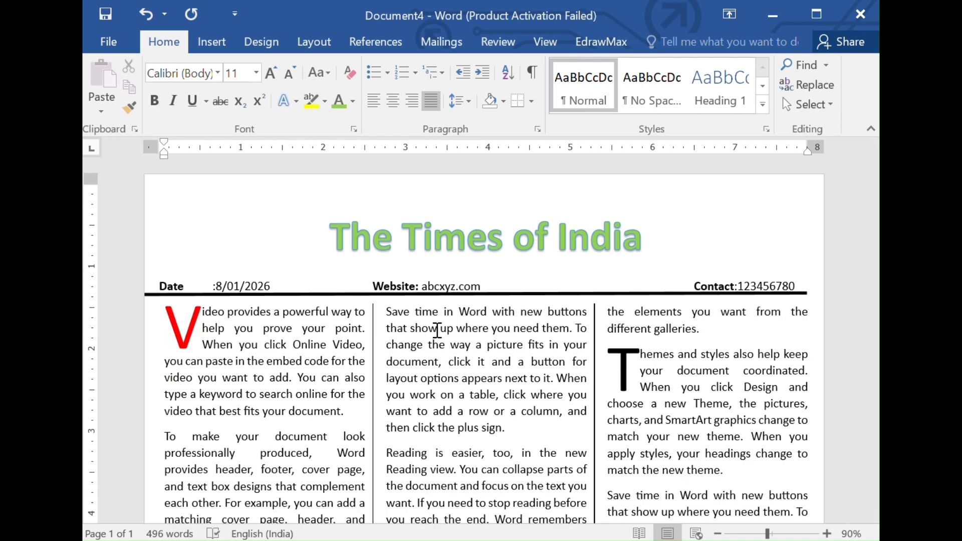
{"action": "key", "text": "Down"}
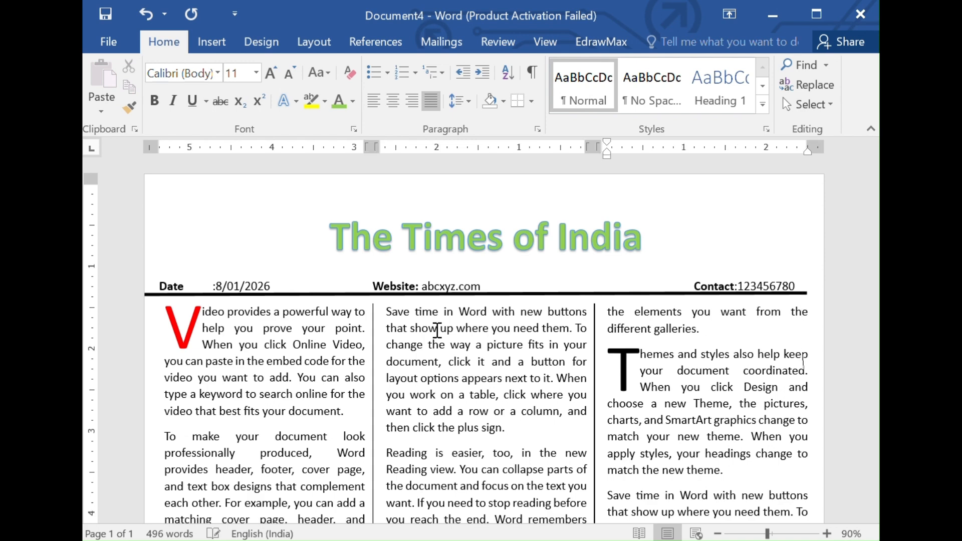
{"action": "key", "text": "ctrl+End"}
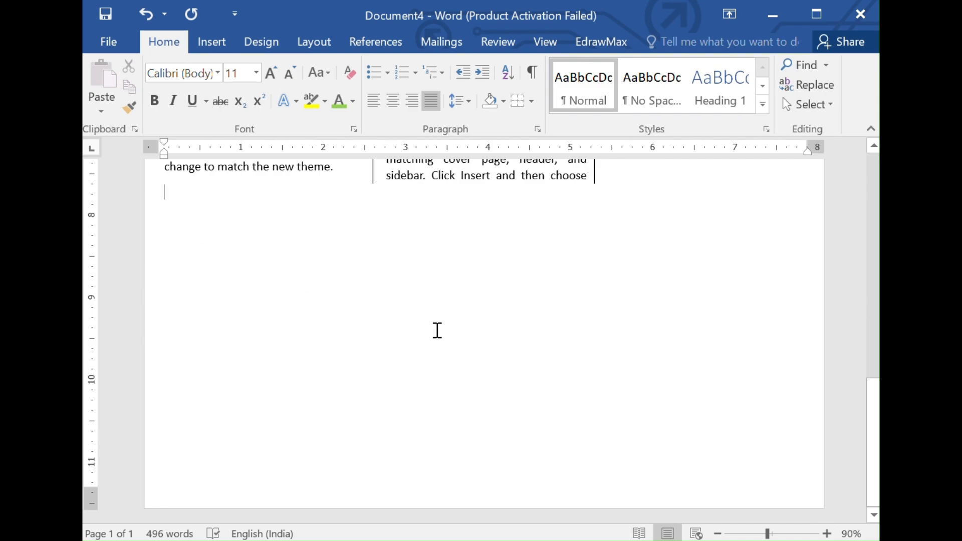
{"action": "key", "text": "ctrl+Home"}
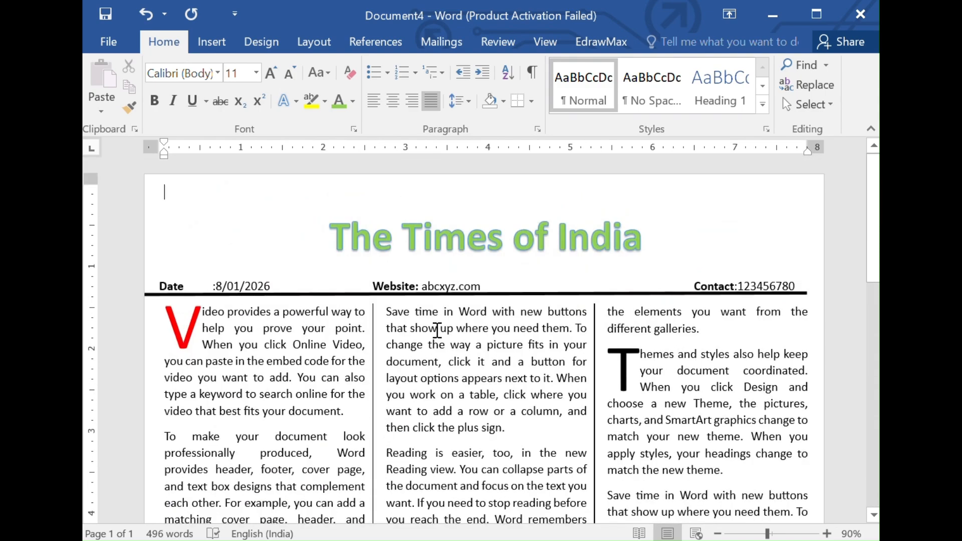
- Create a new blank document and align its window over the newspaper document
{"action": "left_click", "coordinate": [109, 43]}
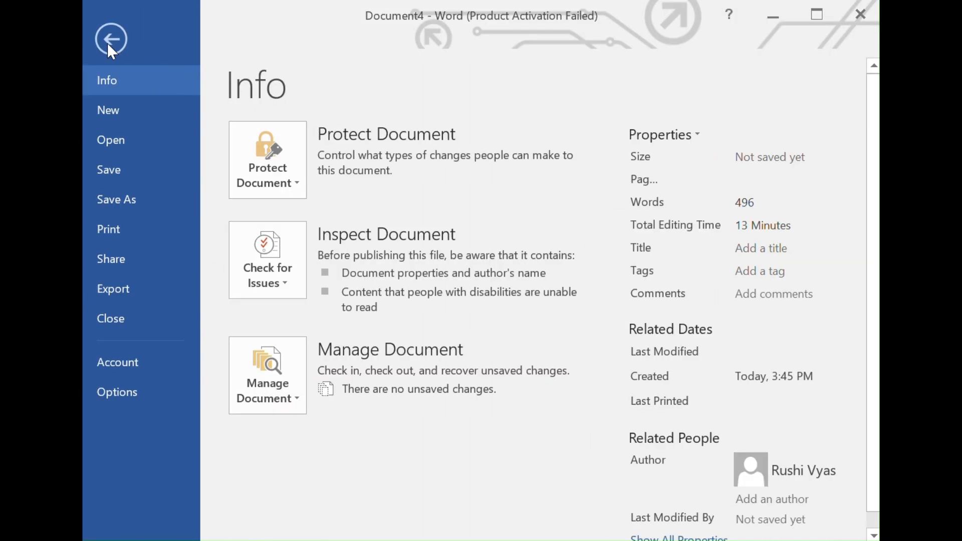
{"action": "left_click", "coordinate": [113, 115]}
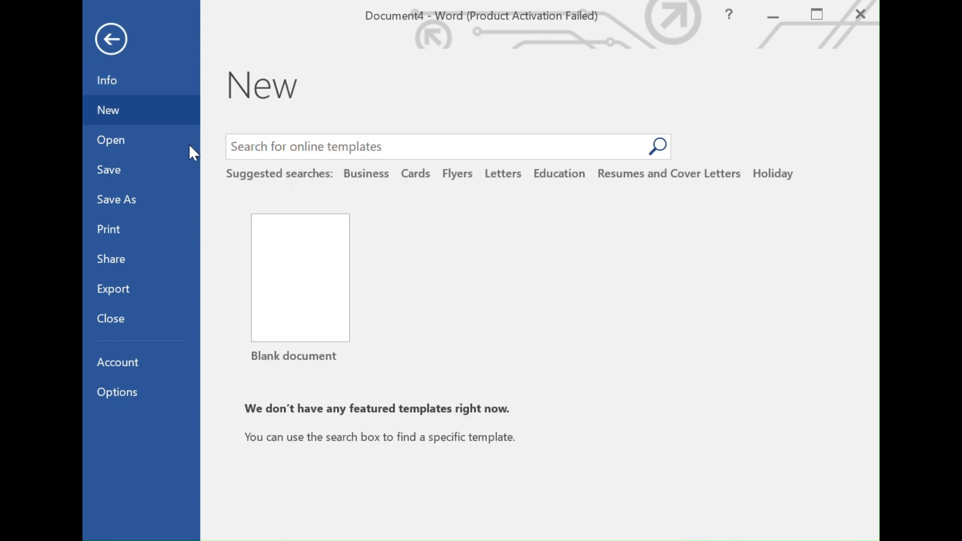
{"action": "left_click", "coordinate": [244, 209]}
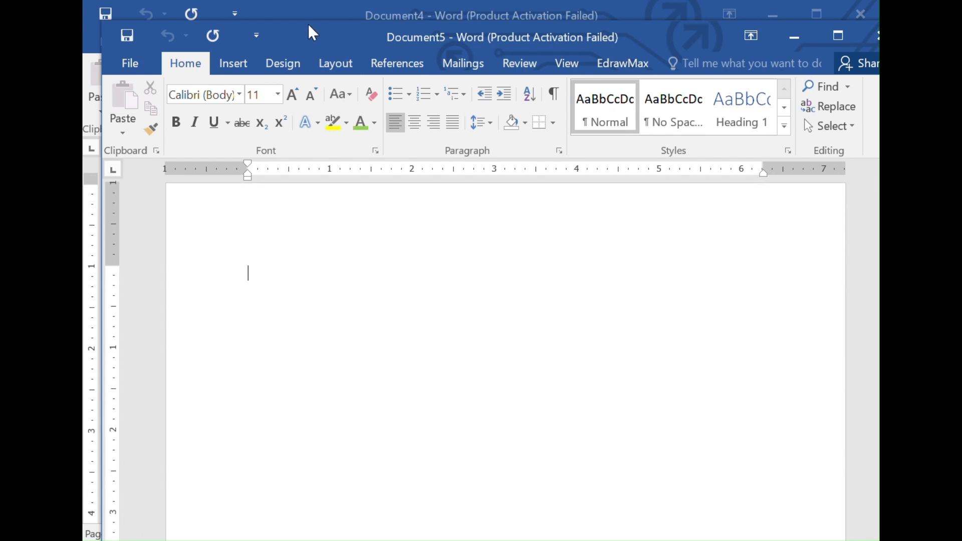
{"action": "left_click_drag", "start_coordinate": [307, 30], "coordinate": [291, 13]}
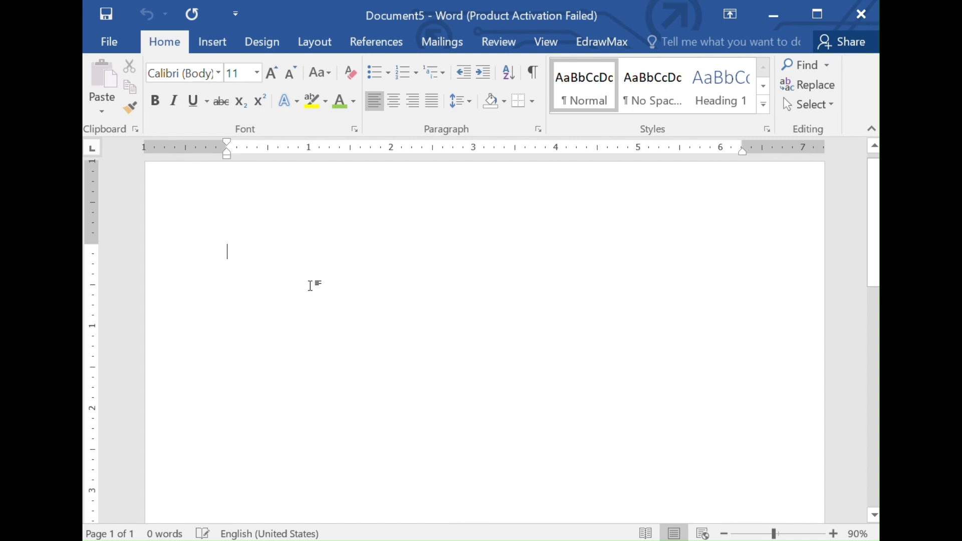
- Generate six paragraphs of sample text with =rand(6)
{"action": "type", "text": "="}
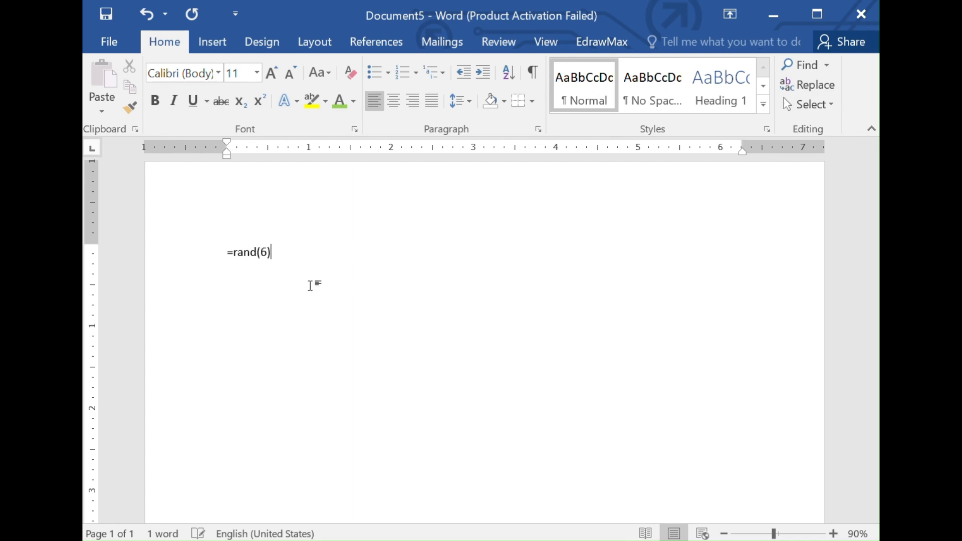
{"action": "type", "text": "rand(6)"}
{"action": "key", "text": "Return"}
- Justify all of the sample text and clear the selection
{"action": "key", "text": "ctrl+a"}
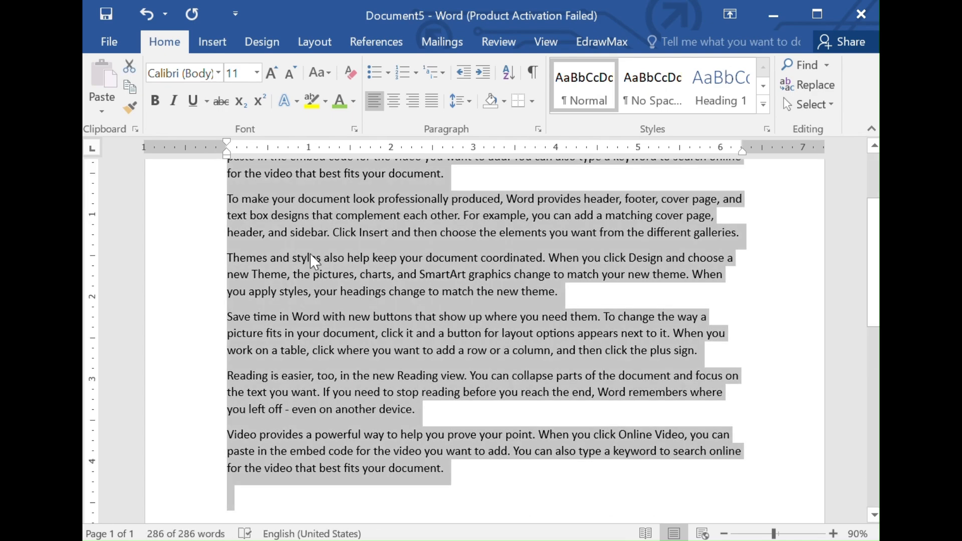
{"action": "key", "text": "ctrl+j"}
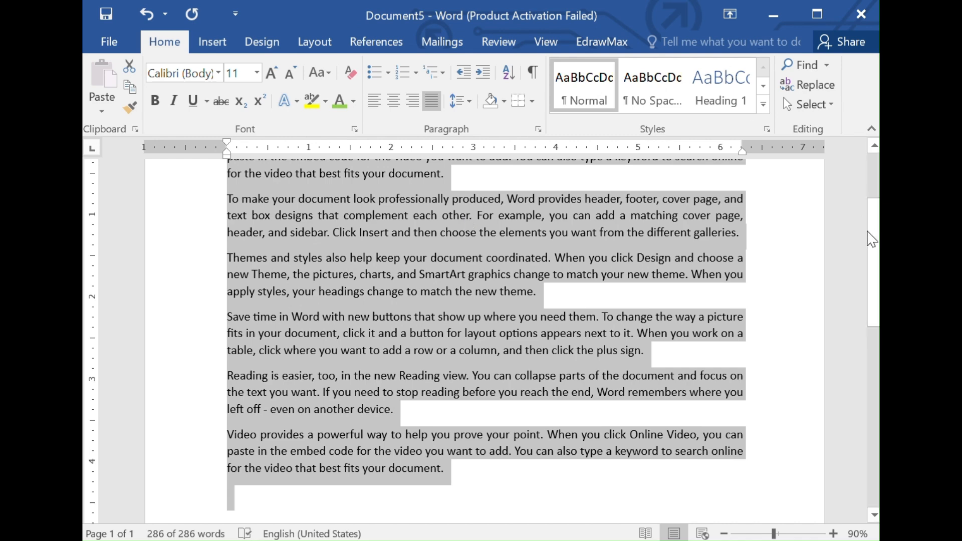
{"action": "scroll", "coordinate": [871, 240], "scroll_direction": "up", "scroll_amount": 5}
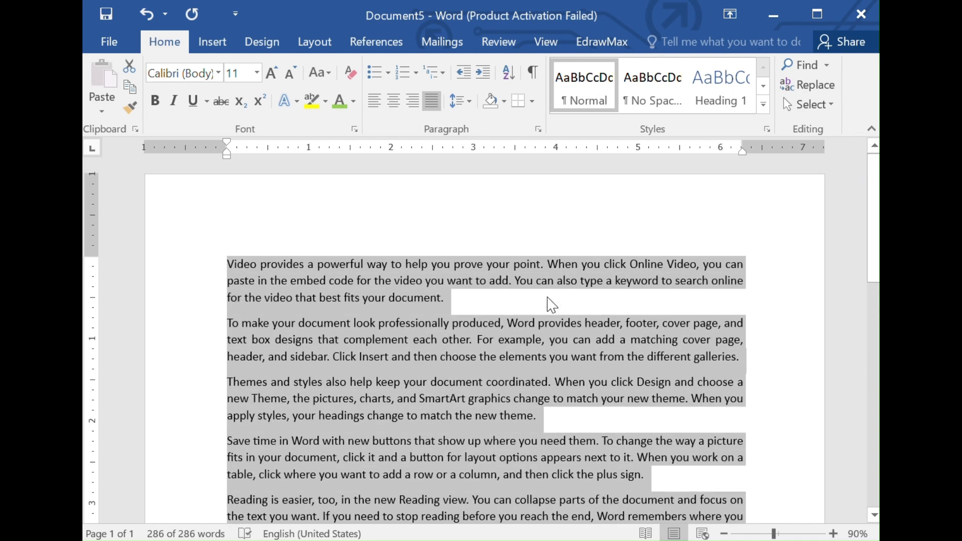
{"action": "right_click", "coordinate": [547, 297]}
{"action": "key", "text": "Escape"}
{"action": "left_click", "coordinate": [466, 343]}
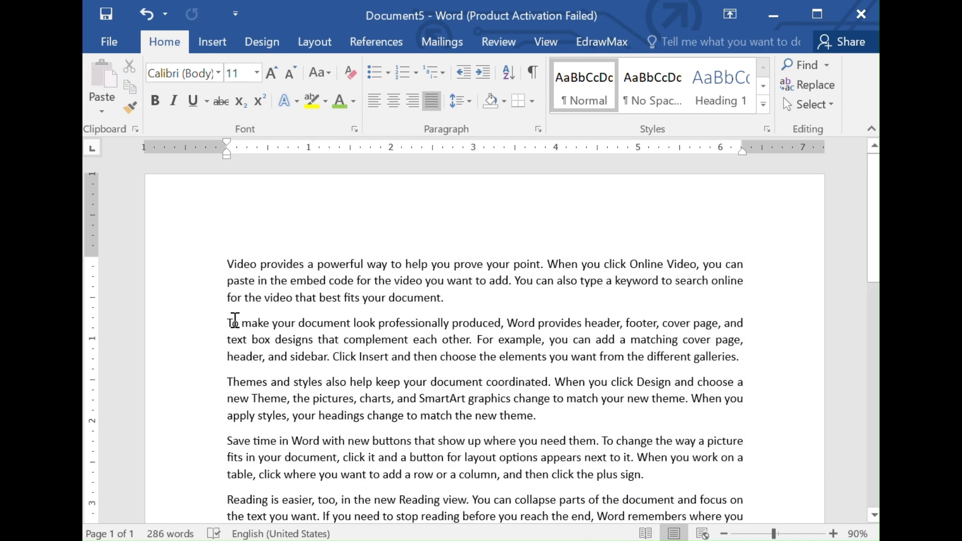
- Lay out the second to fourth paragraphs, from "To make your document" to "the plus sign.", in two columns
{"action": "left_click_drag", "start_coordinate": [230, 320], "coordinate": [653, 477]}
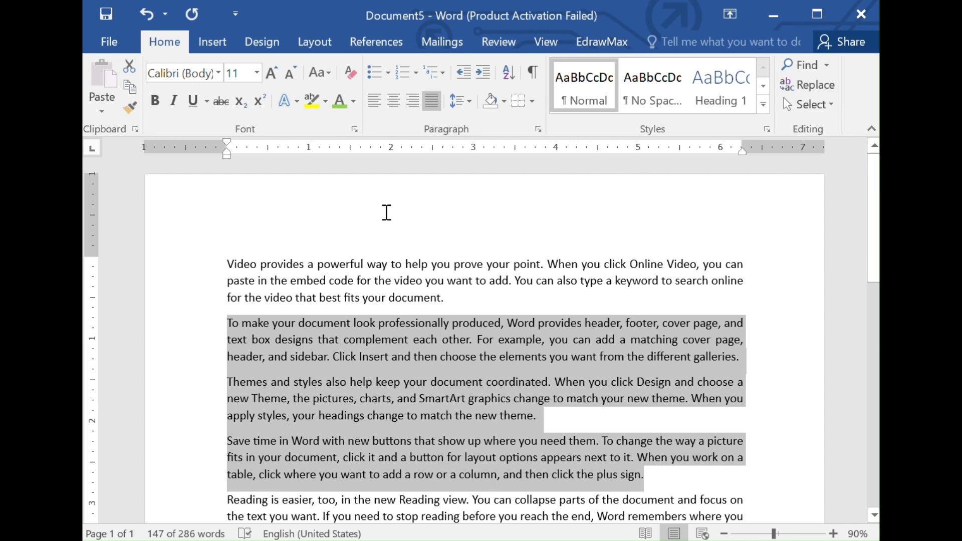
{"action": "left_click", "coordinate": [315, 41]}
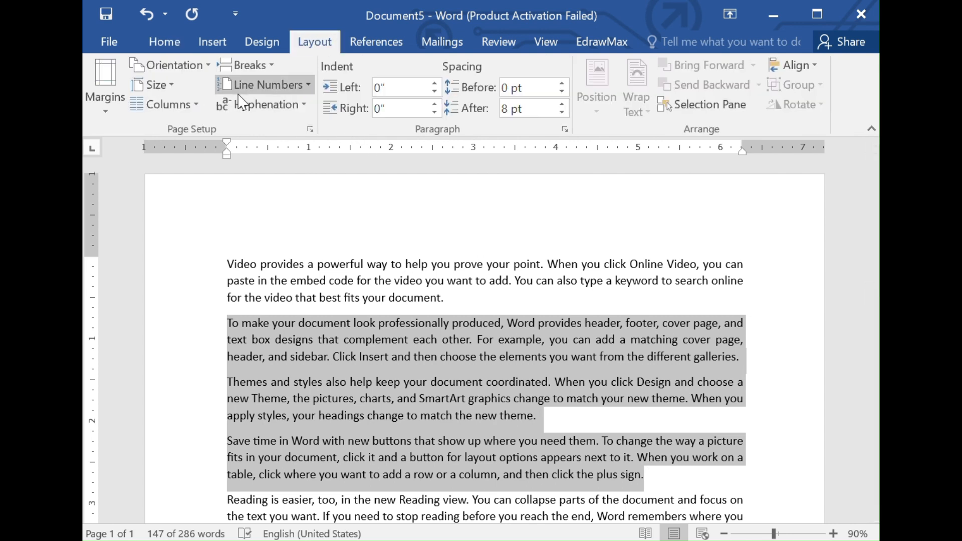
{"action": "left_click", "coordinate": [164, 104]}
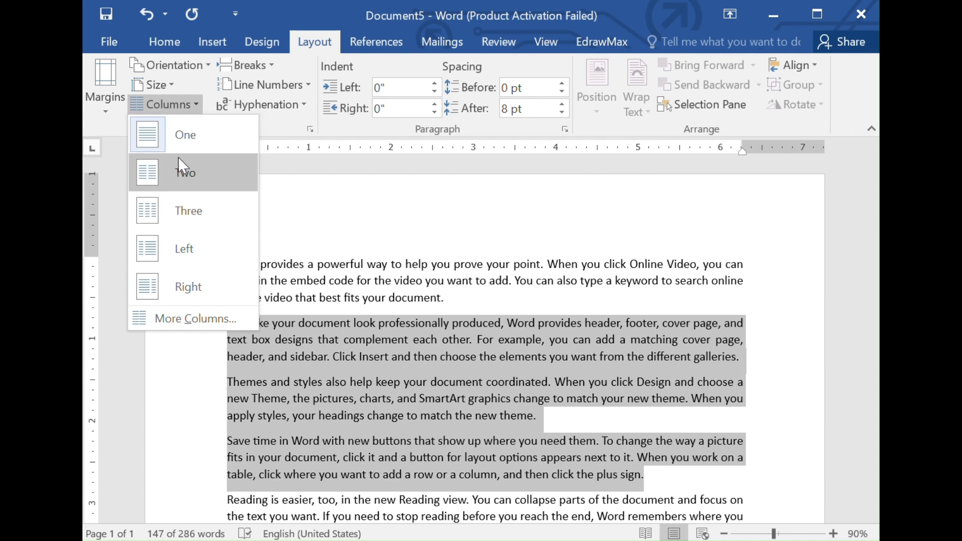
{"action": "left_click", "coordinate": [182, 171]}
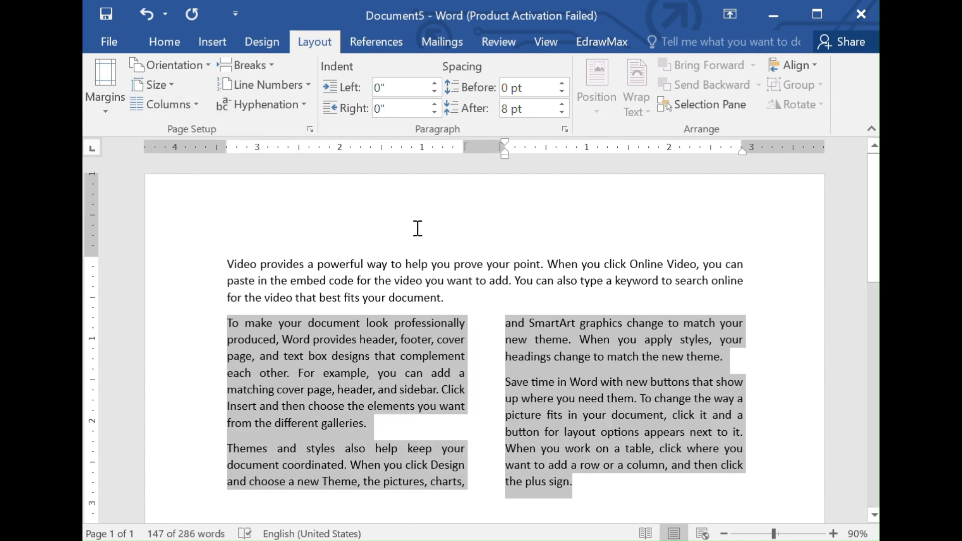
{"action": "left_click", "coordinate": [565, 326]}
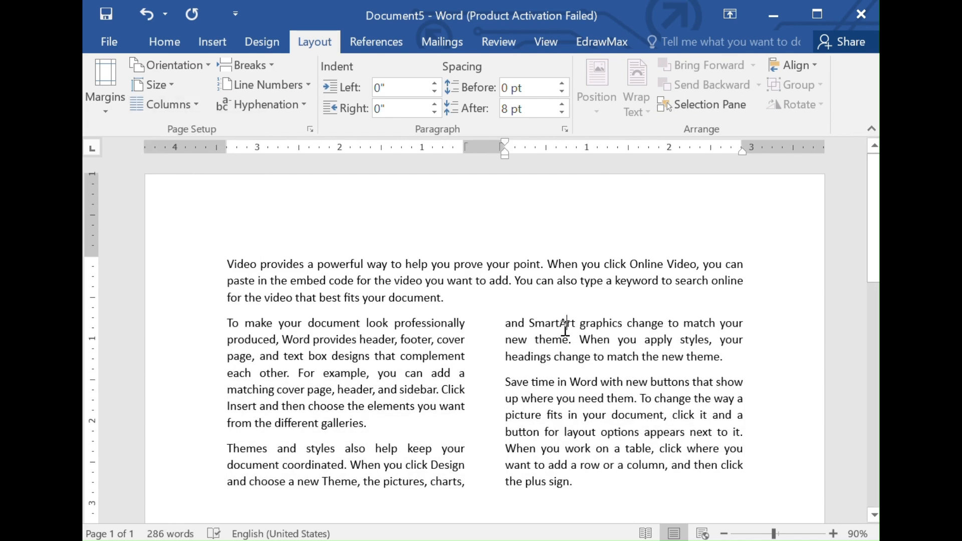
{"action": "left_click", "coordinate": [292, 281]}
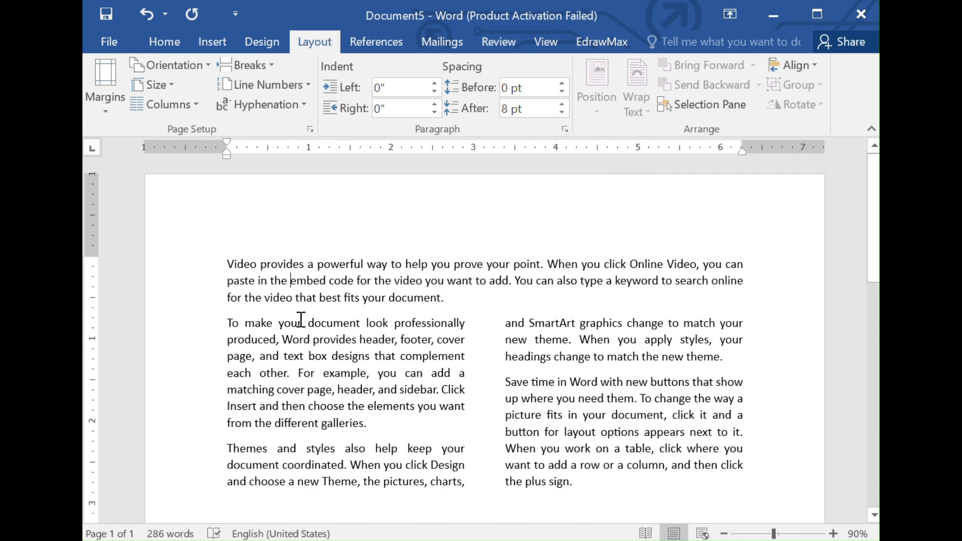
- Lay out the last two paragraphs, from "Reading is easier" to "fits your document", in three columns
{"action": "key", "text": "Page_Down"}
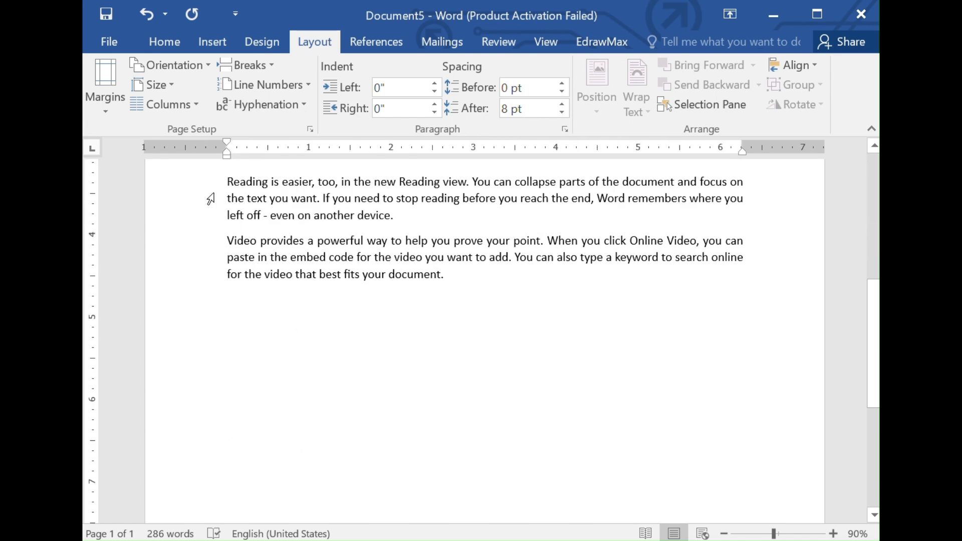
{"action": "left_click_drag", "start_coordinate": [227, 183], "coordinate": [442, 278]}
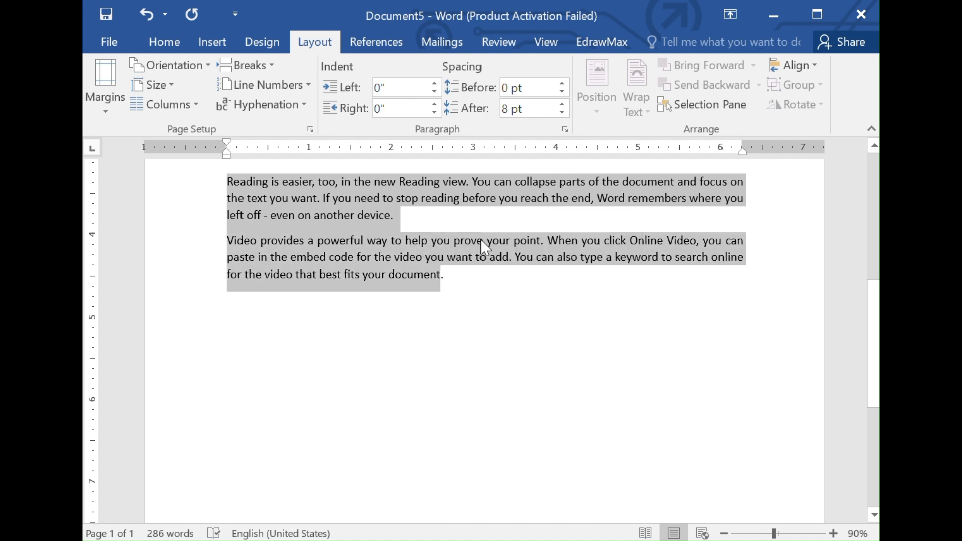
{"action": "left_click", "coordinate": [874, 146]}
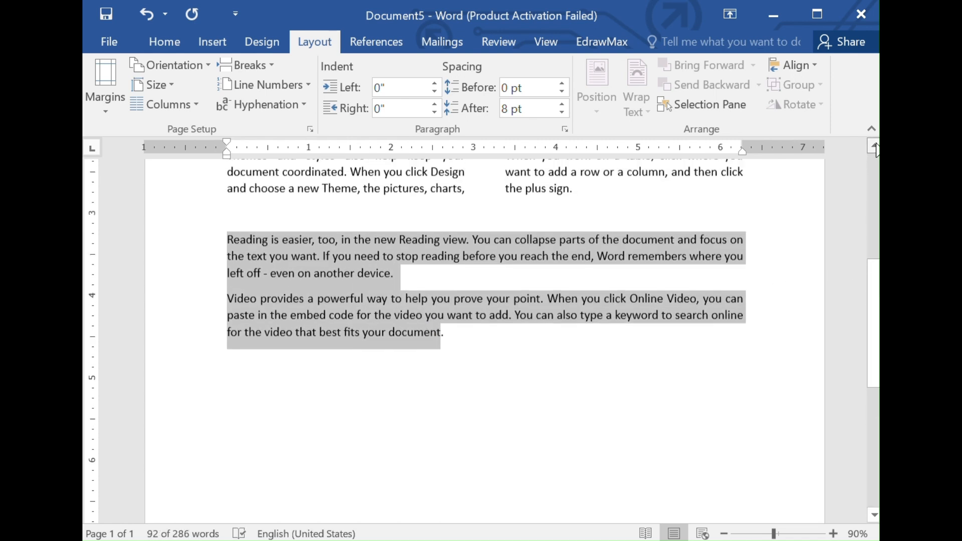
{"action": "left_click", "coordinate": [874, 146]}
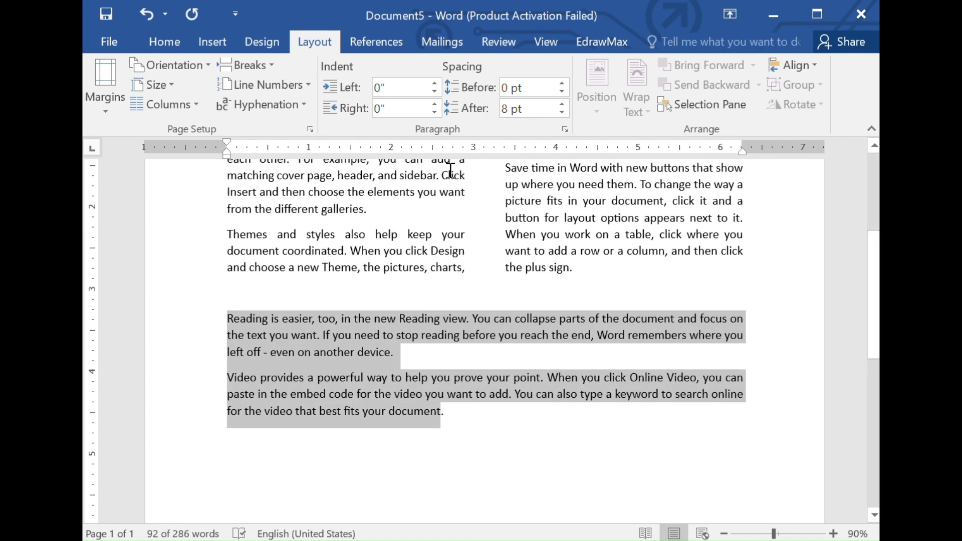
{"action": "left_click", "coordinate": [188, 105]}
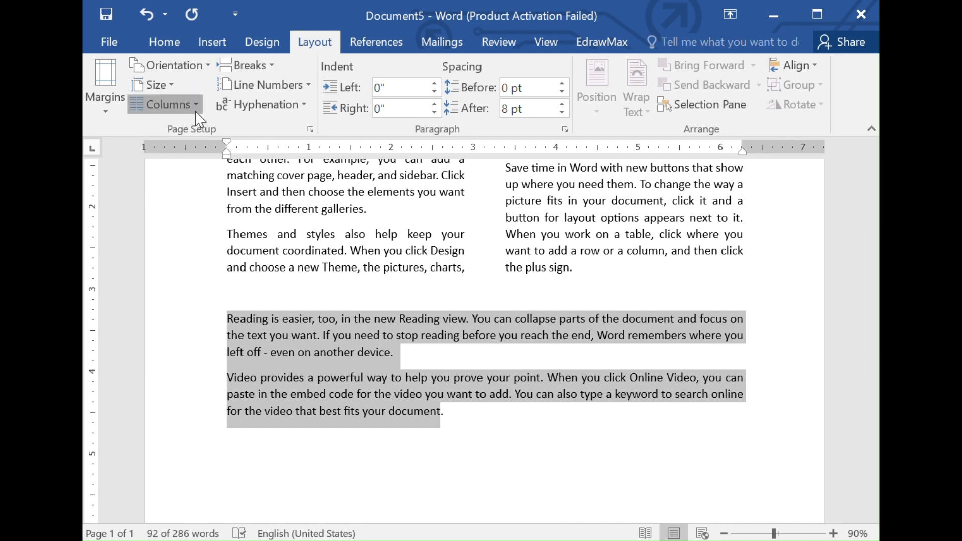
{"action": "left_click", "coordinate": [188, 210]}
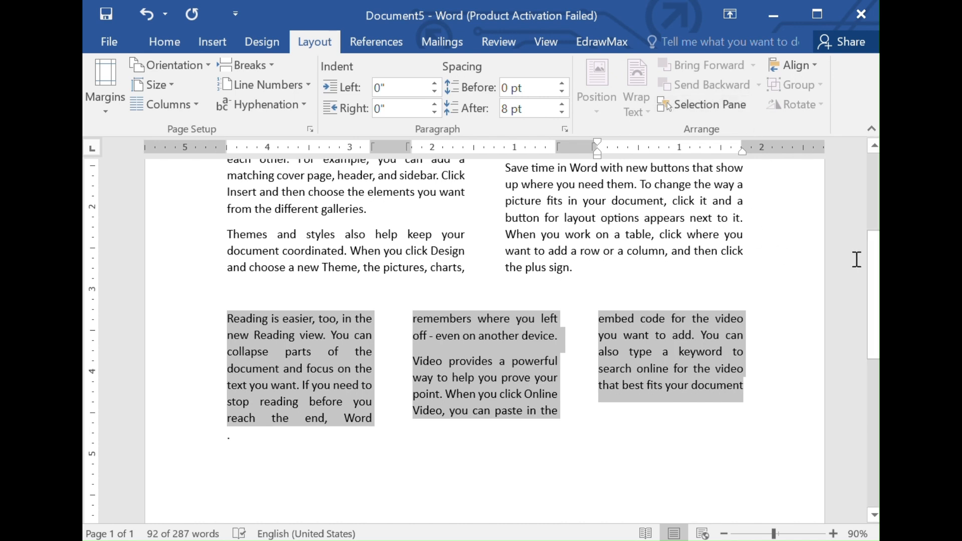
{"action": "left_click_drag", "start_coordinate": [876, 273], "coordinate": [837, 210]}
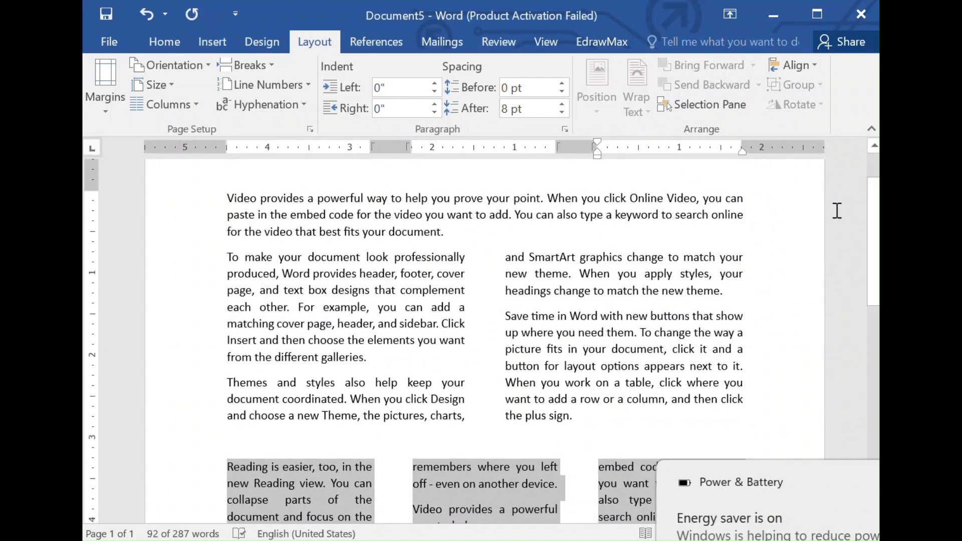